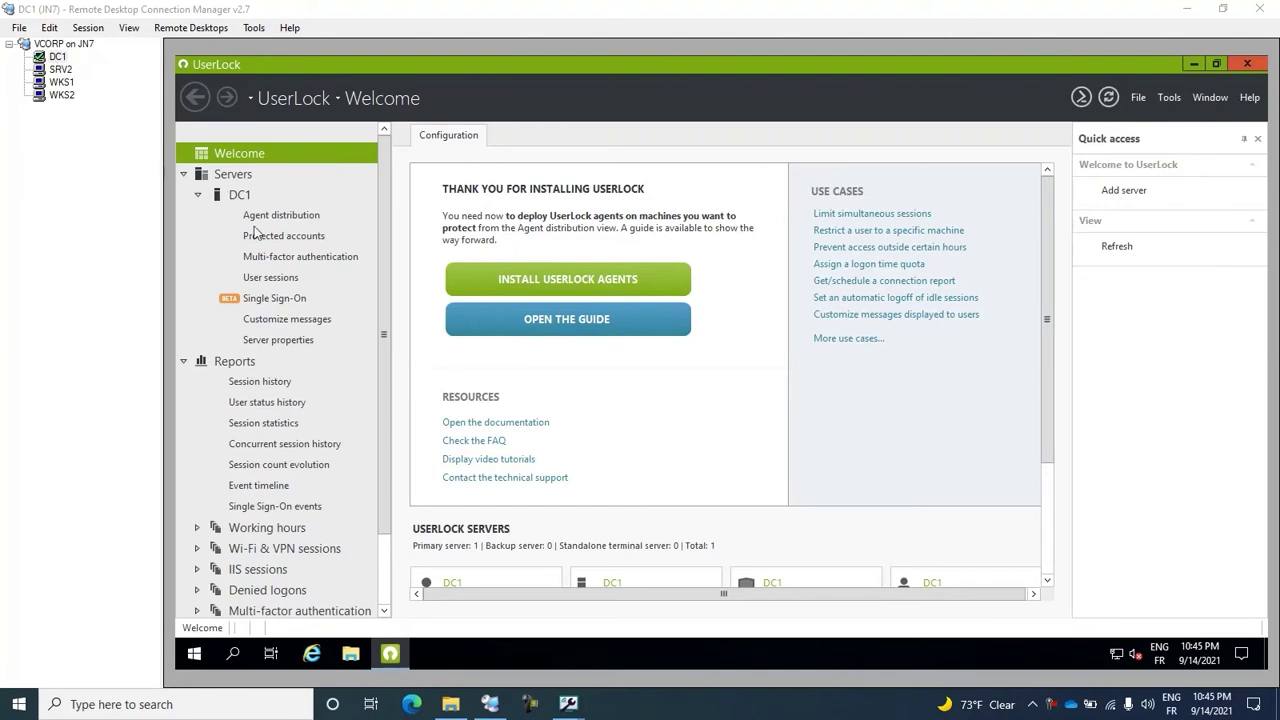
Step: Select DC1 under Servers in the UserLock navigation tree to show its overview
left_click(238, 196)
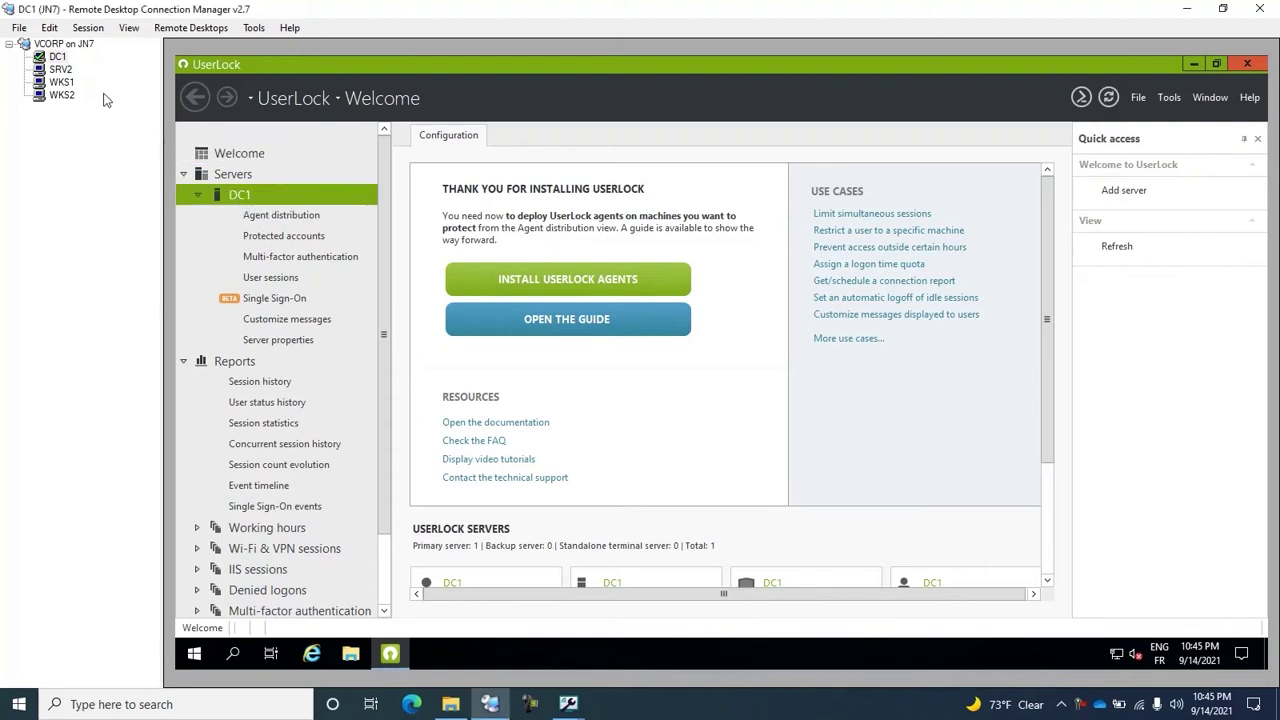
Step: On SRV2, check the Exchange Admin Center logon page and the owa application in IIS Manager
left_click(60, 70)
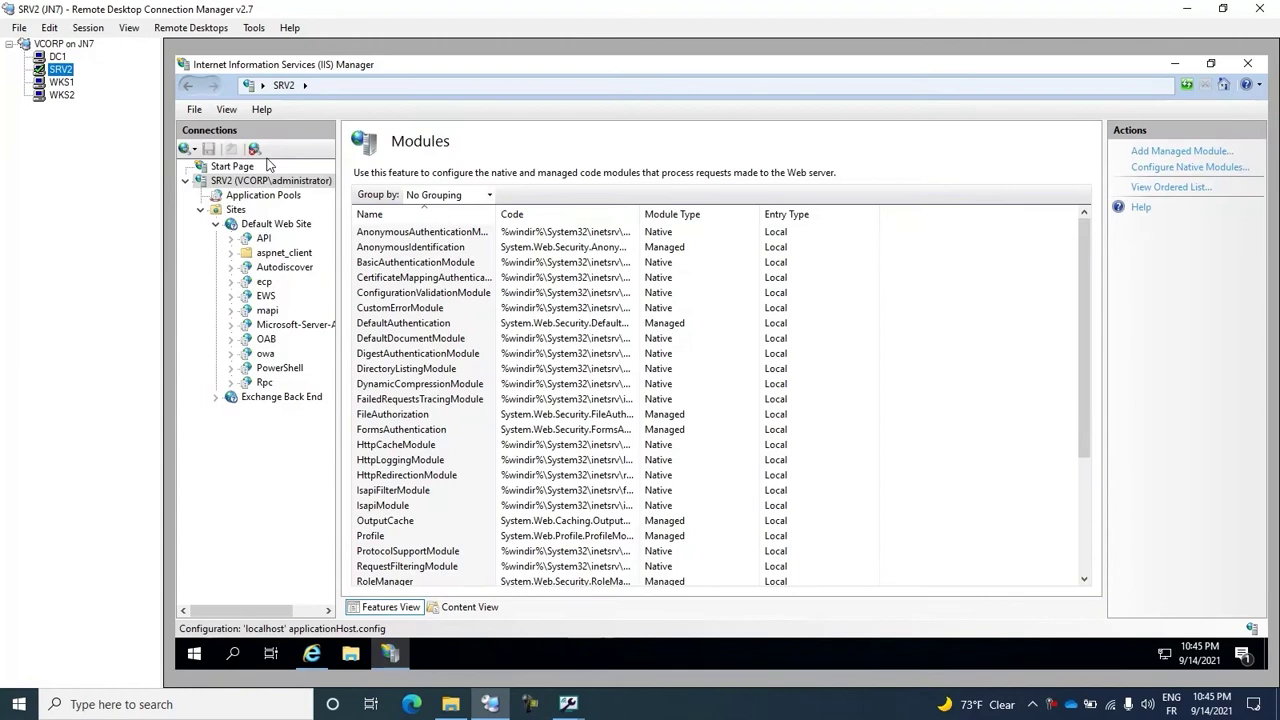
left_click(313, 658)
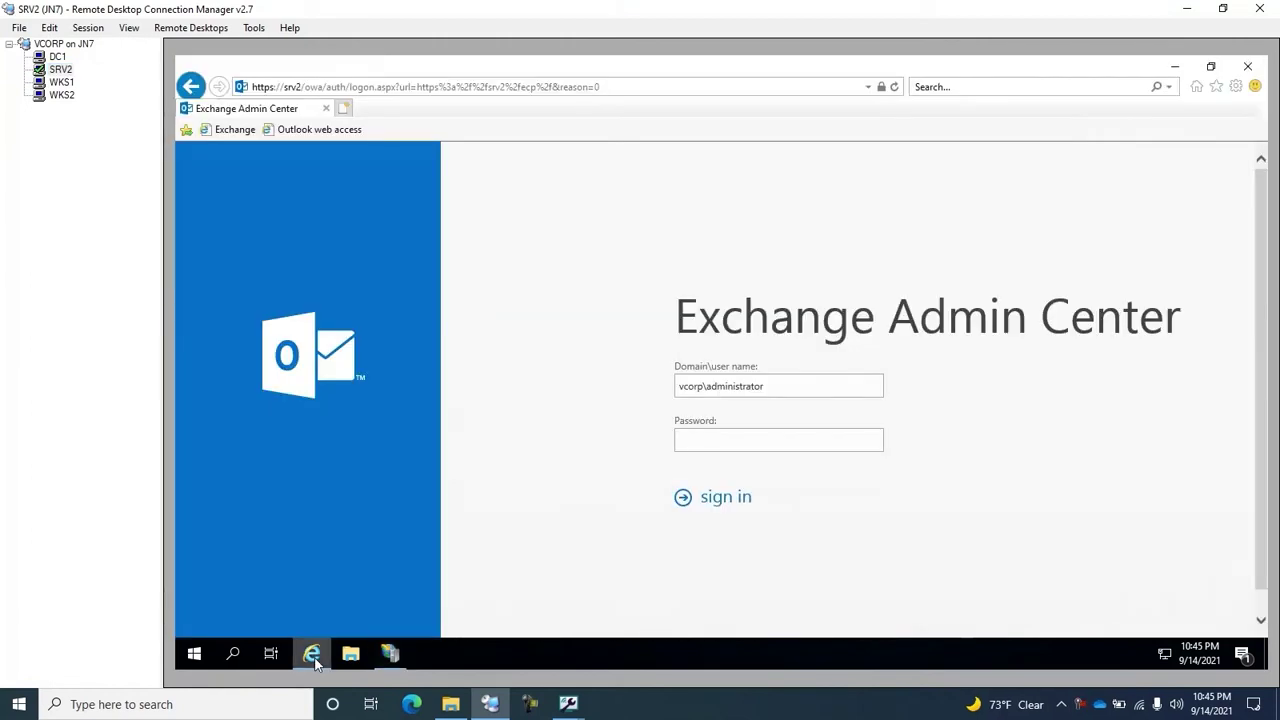
left_click(392, 658)
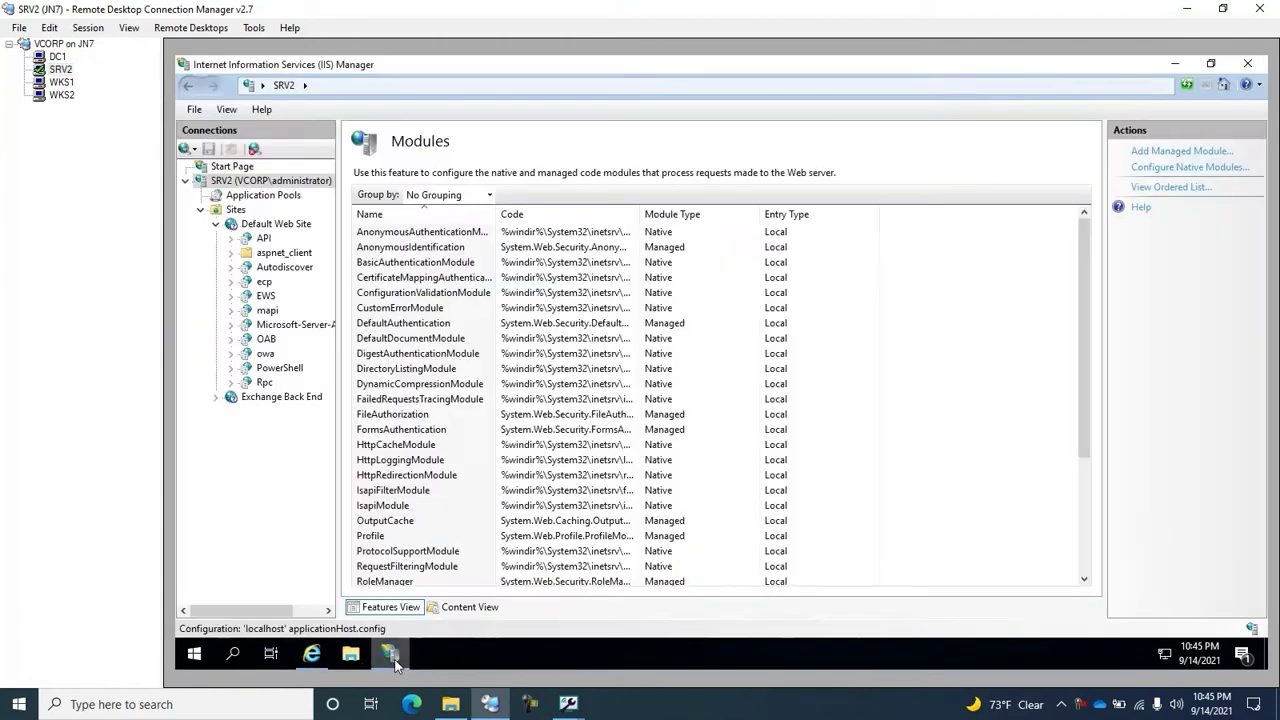
left_click(265, 354)
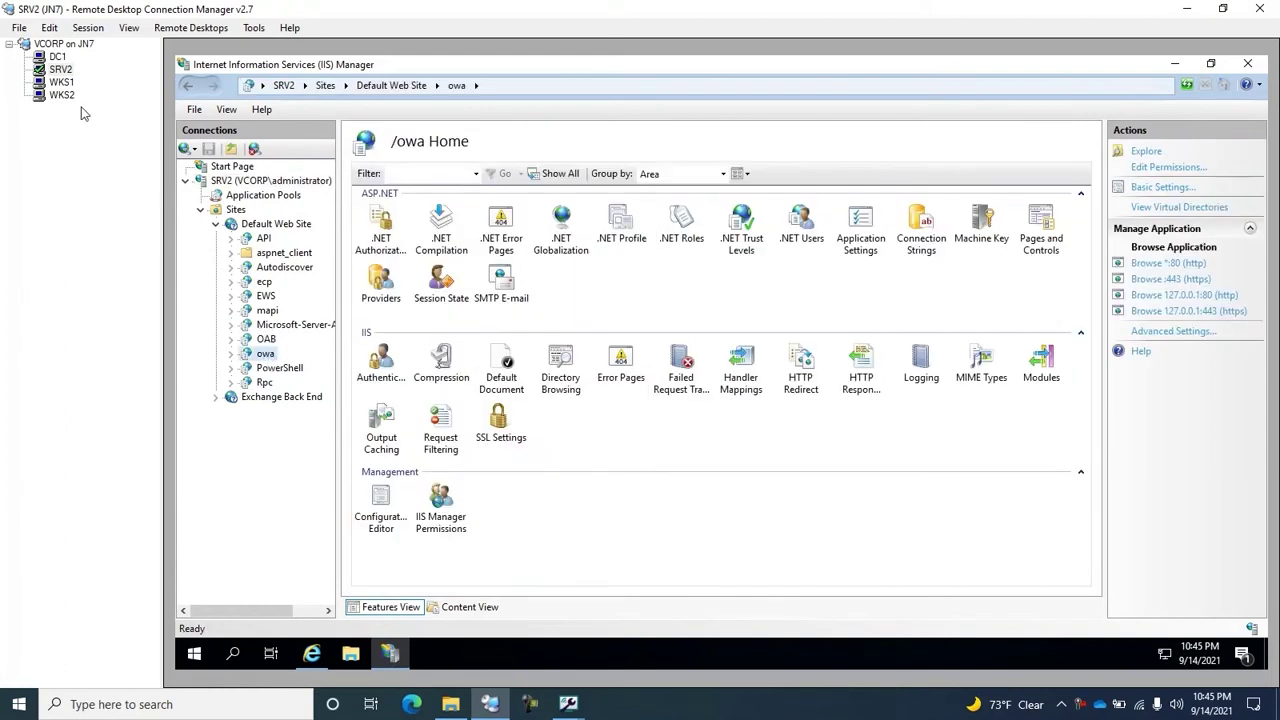
Step: Move through WKS1 to WKS2 and focus the Outlook Web App password field
left_click(61, 83)
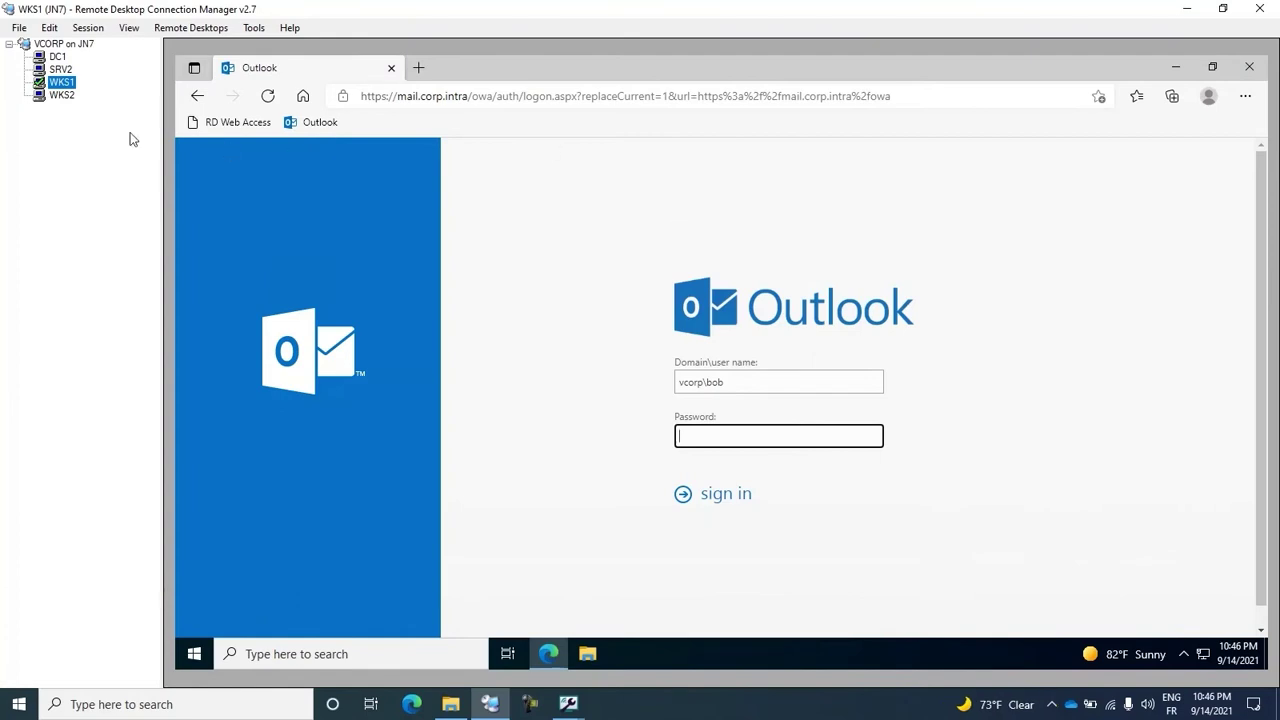
left_click(63, 97)
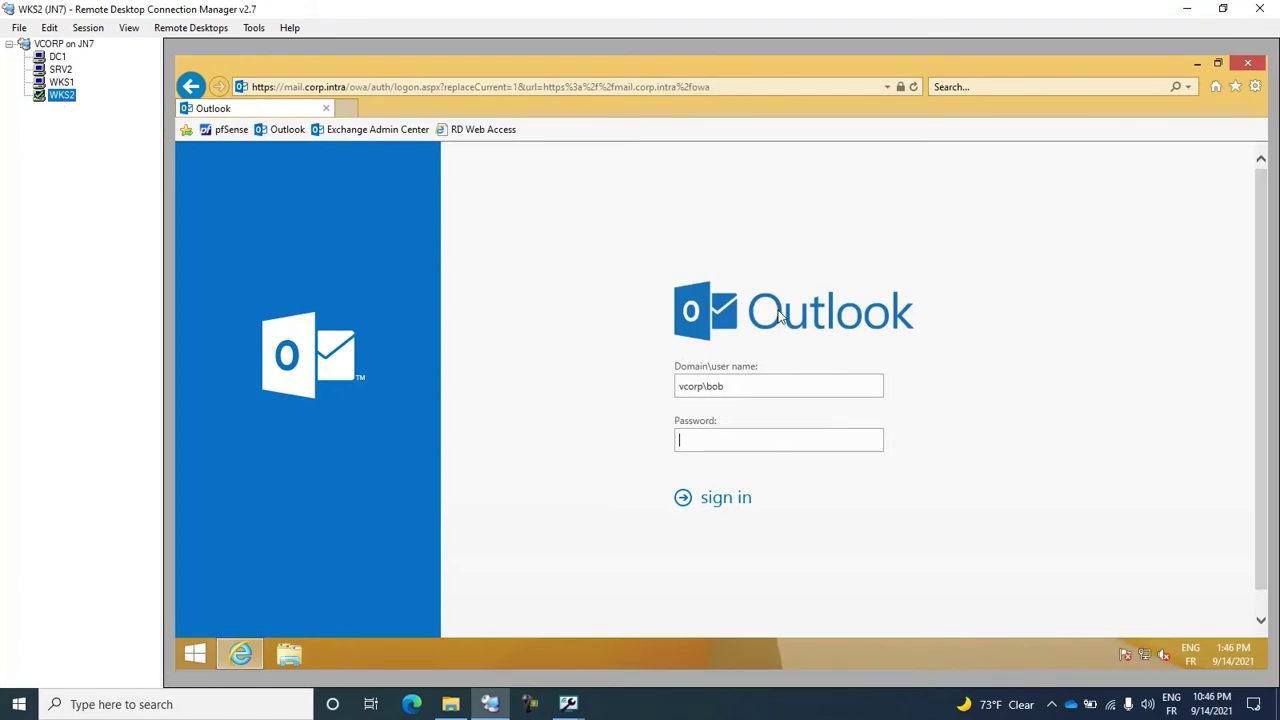
left_click(785, 425)
Step: Install the UserLock IIS agent on SRV2 from DC1's Agent distribution page
left_click(54, 60)
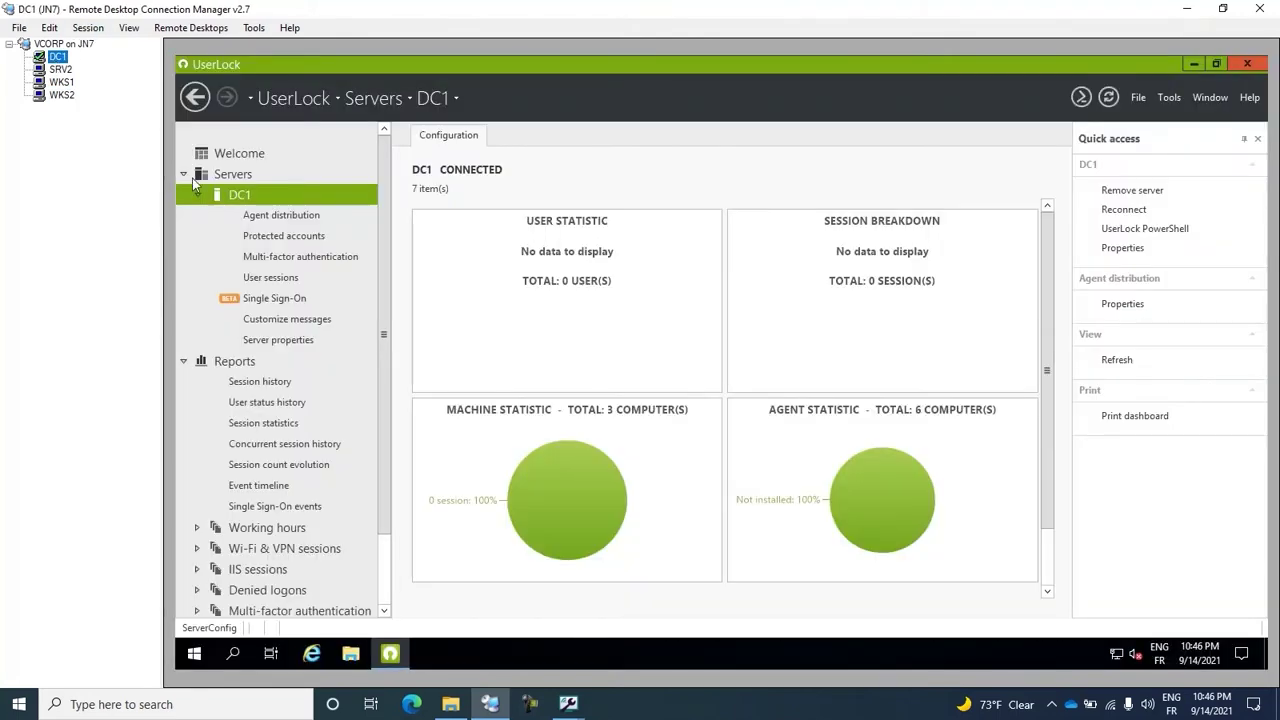
left_click(282, 215)
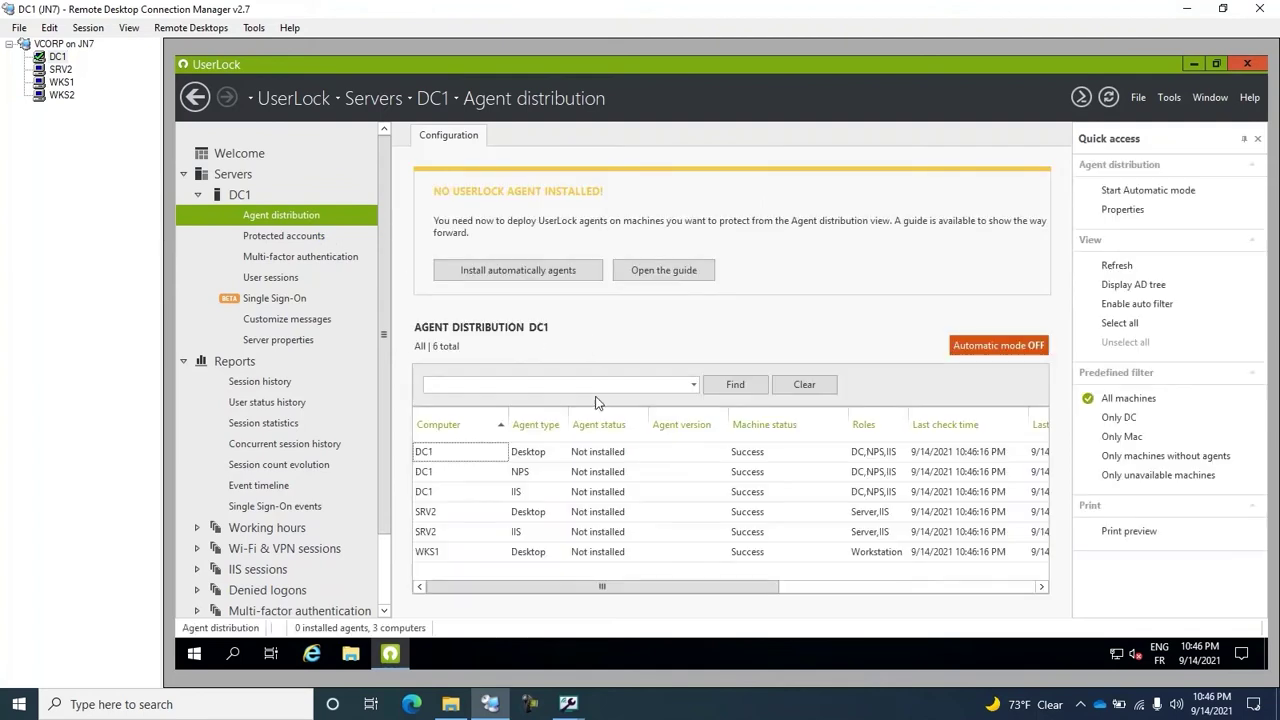
left_click(440, 535)
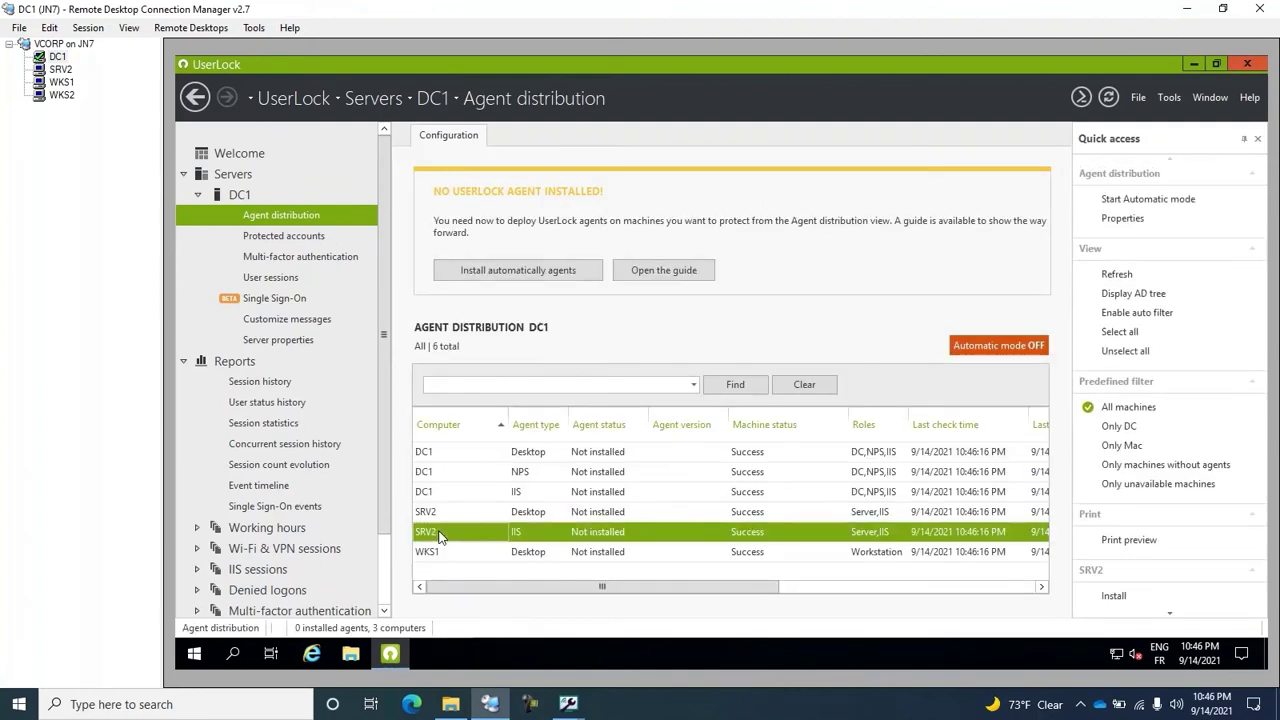
right_click(513, 538)
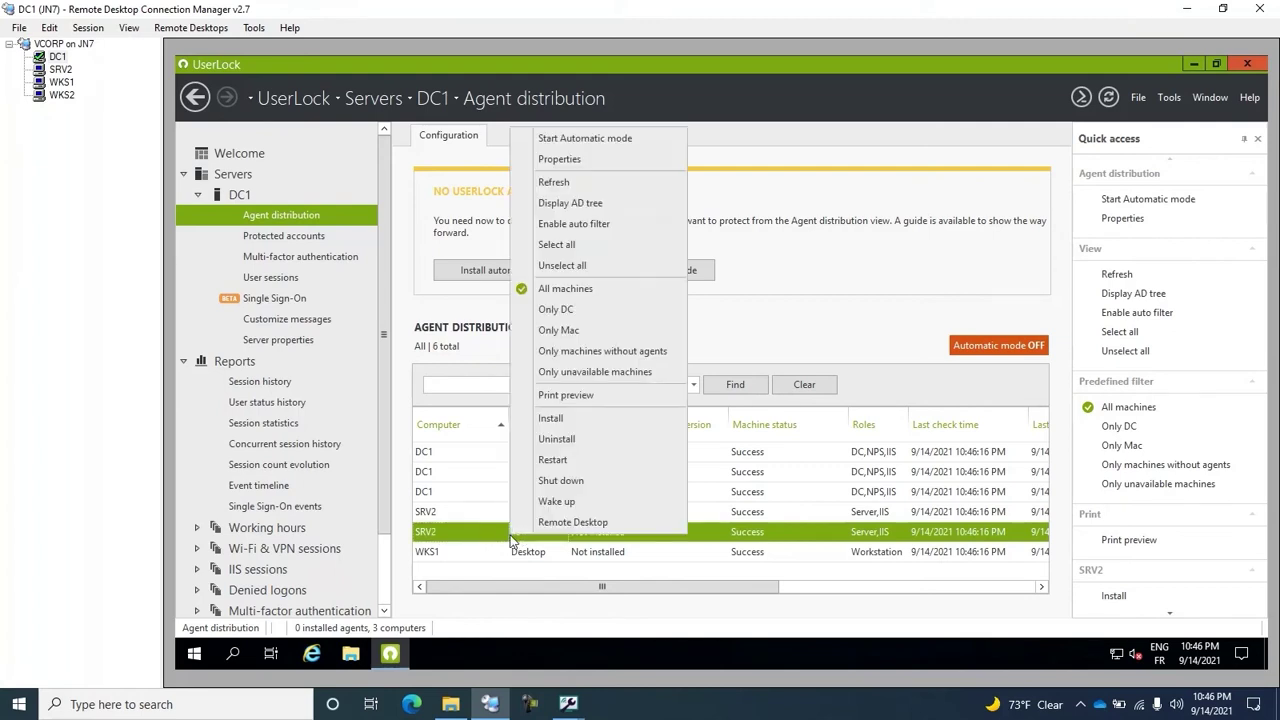
left_click(573, 419)
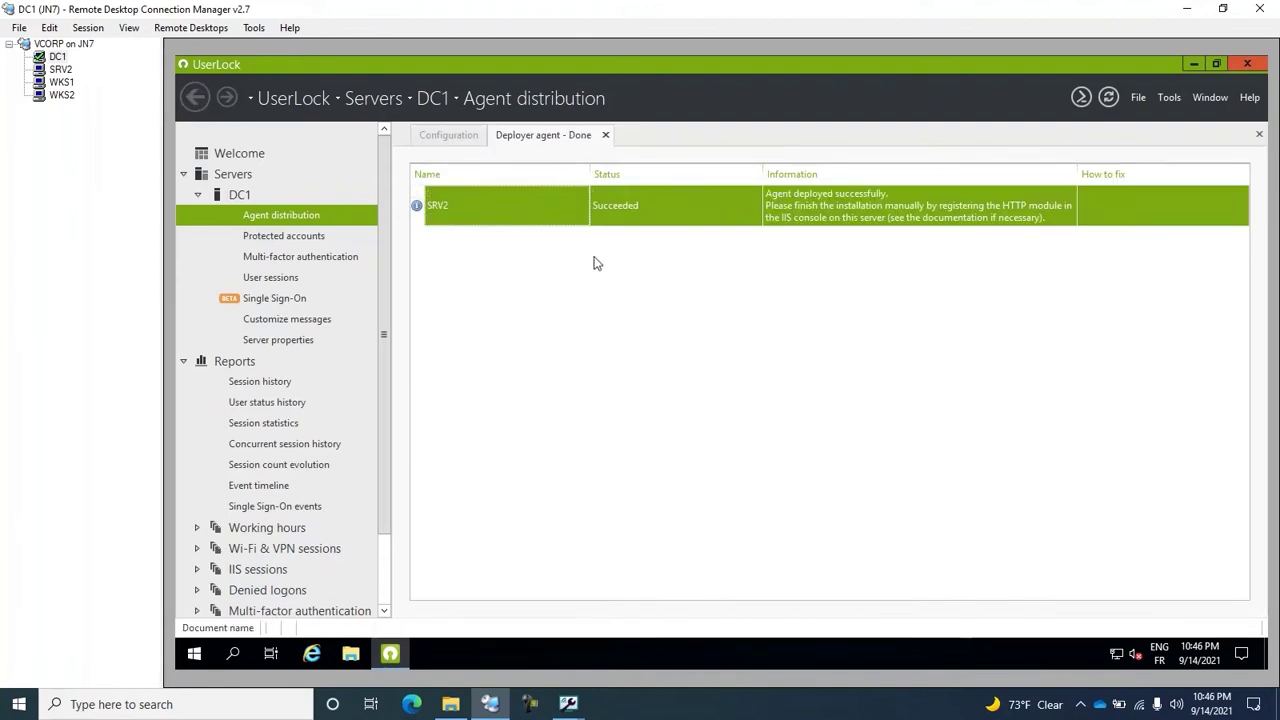
Step: Open the SRV2 server-level Modules in IIS Manager and start registering a native module
left_click(60, 70)
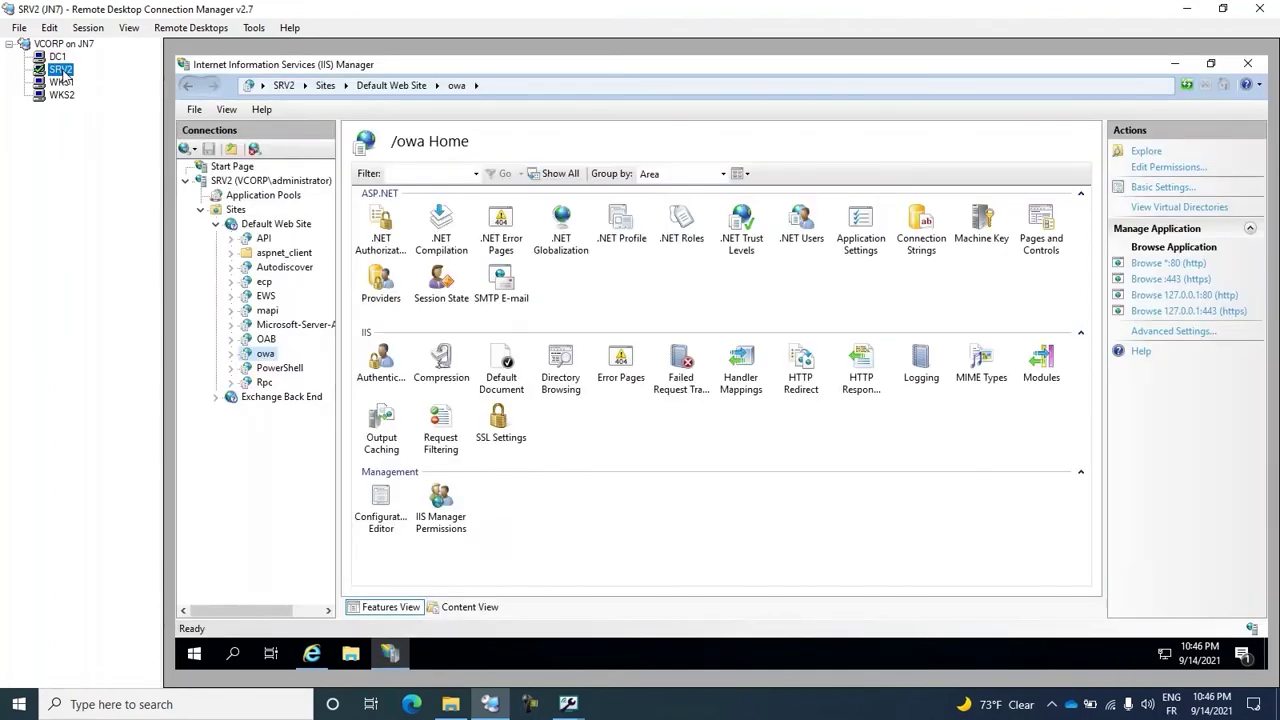
left_click(270, 185)
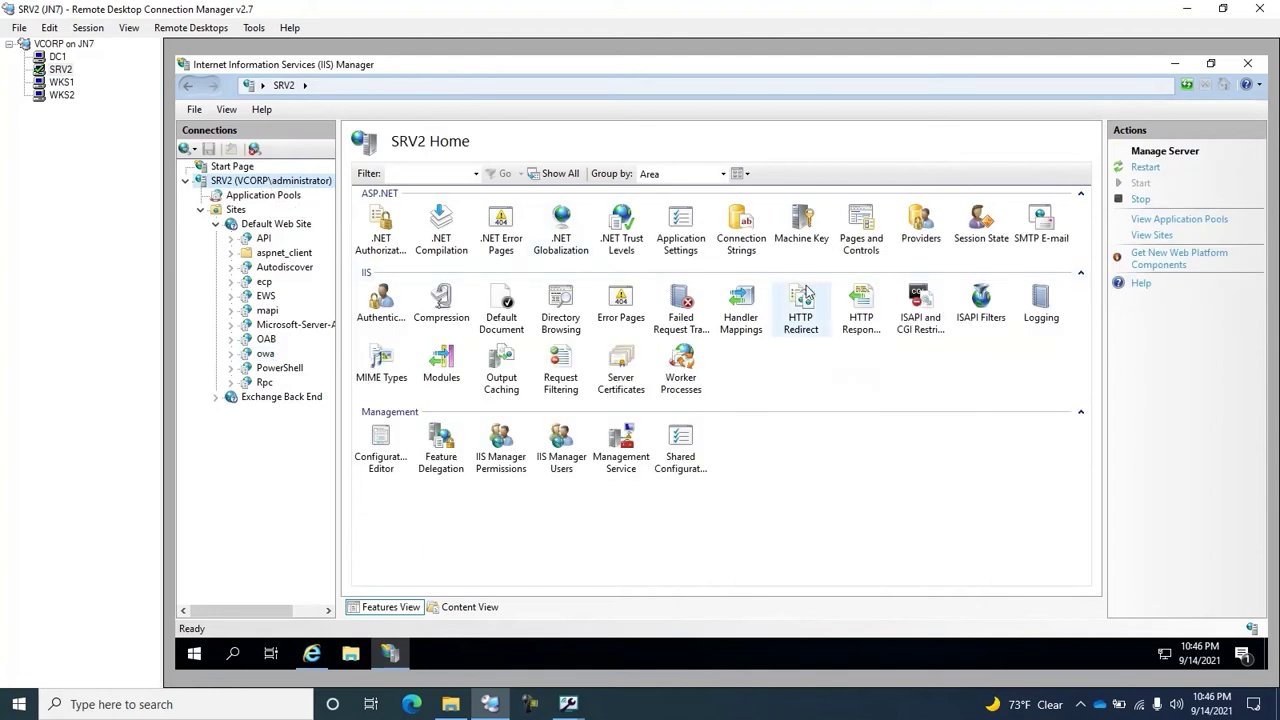
double_click(447, 366)
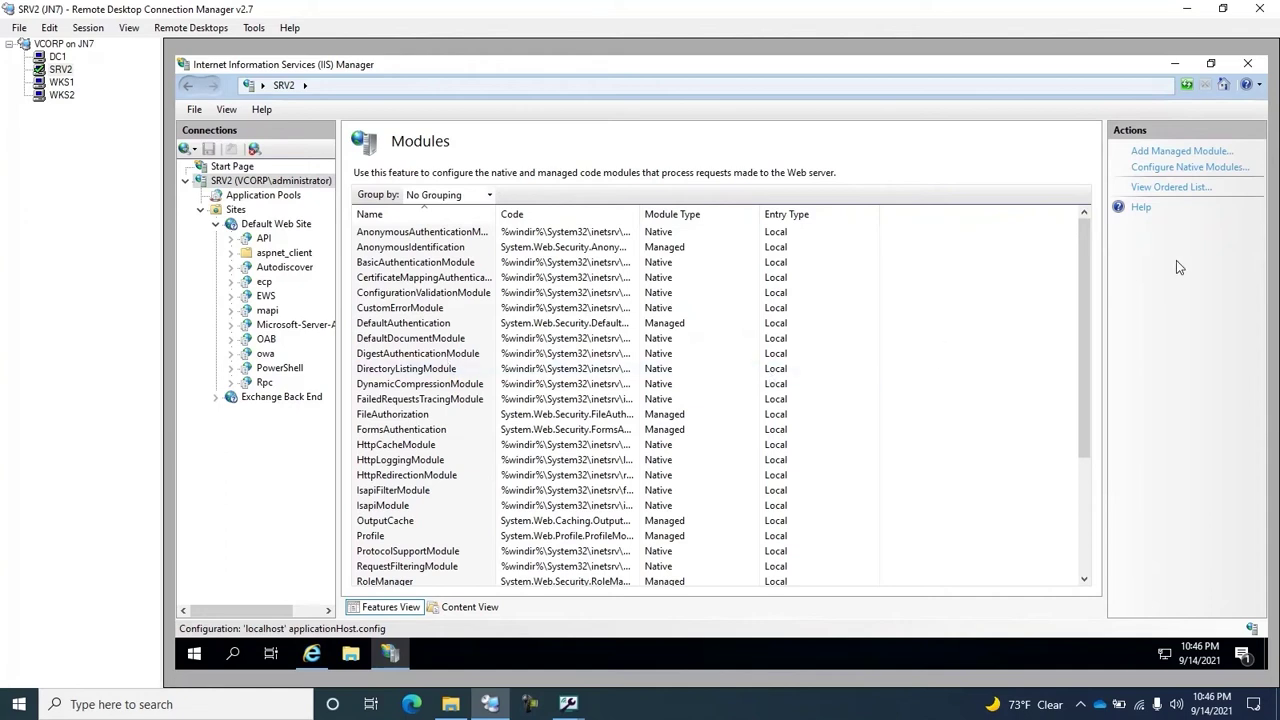
left_click(1190, 167)
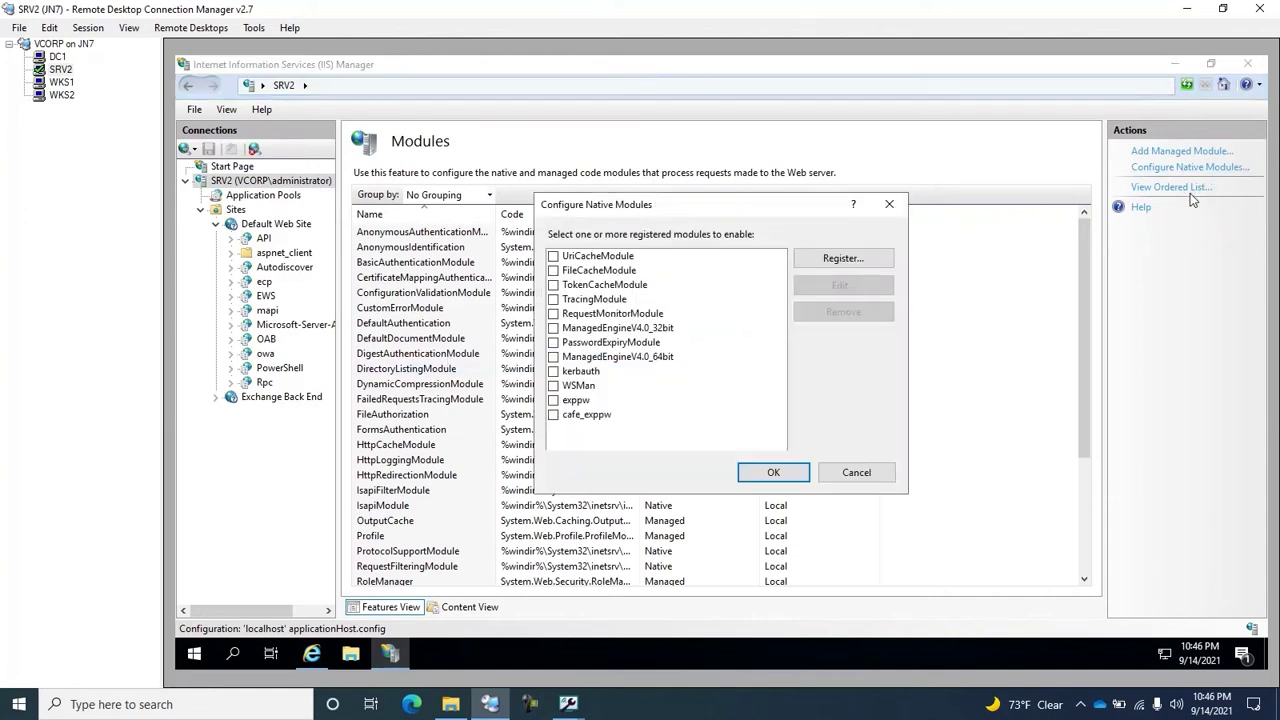
left_click(842, 259)
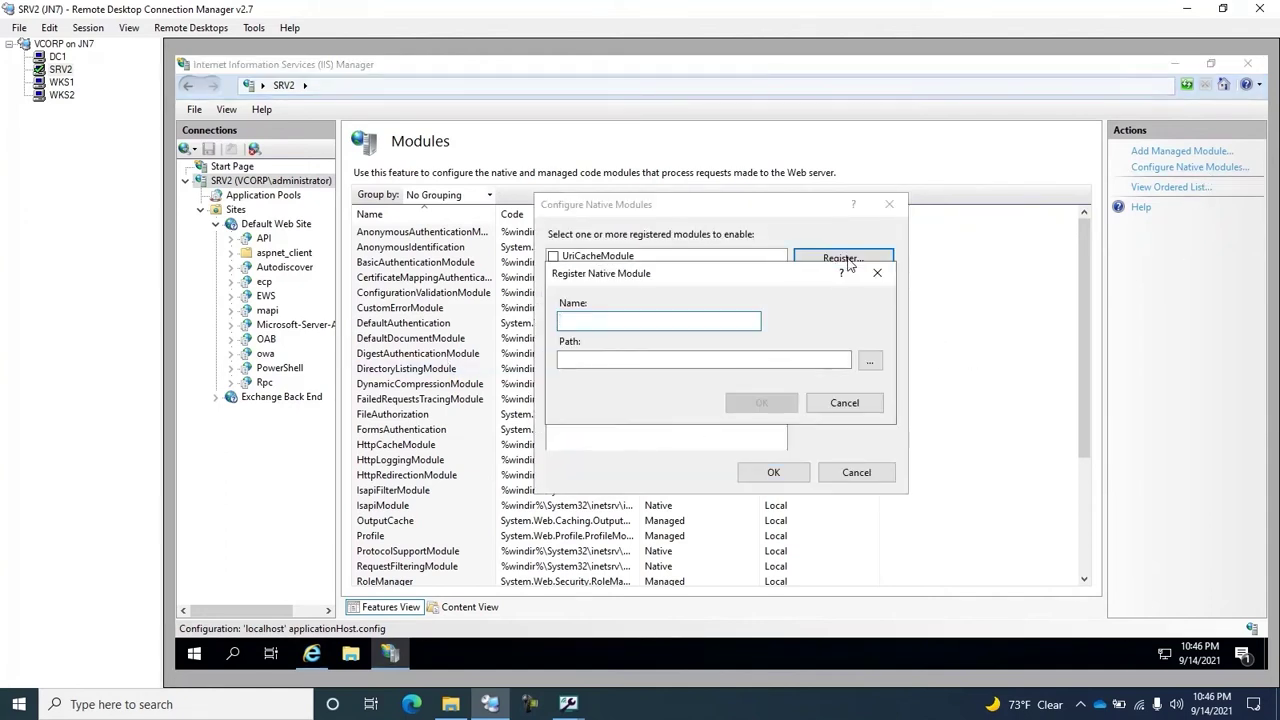
Step: Register UlHttpModule.dll as the 'UserLock agent' native module, left unchecked server-wide
left_click(870, 361)
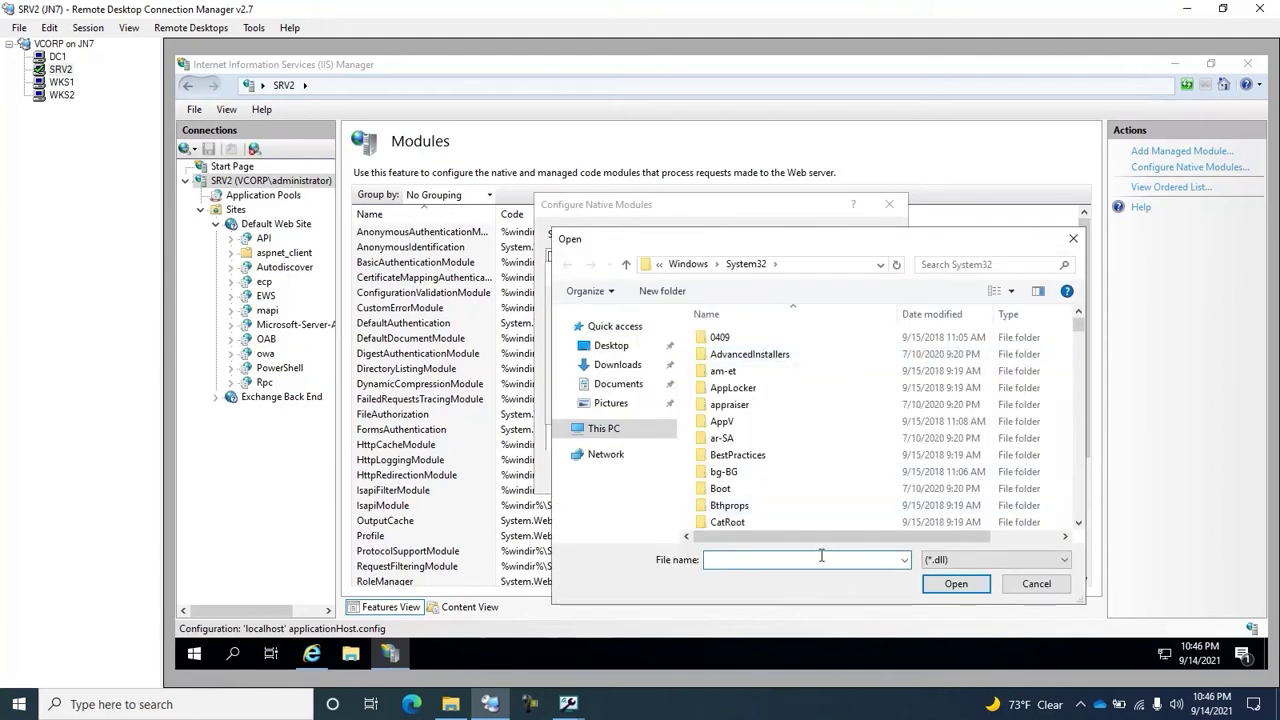
type("ul")
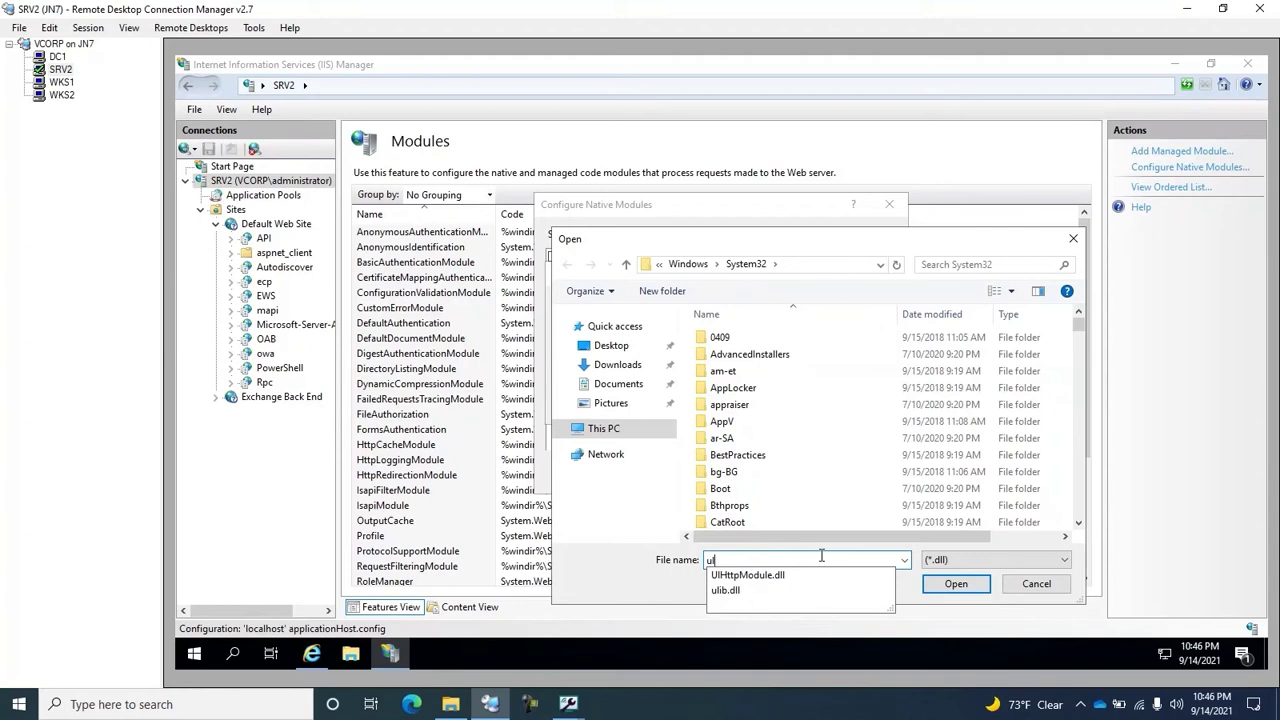
left_click(815, 577)
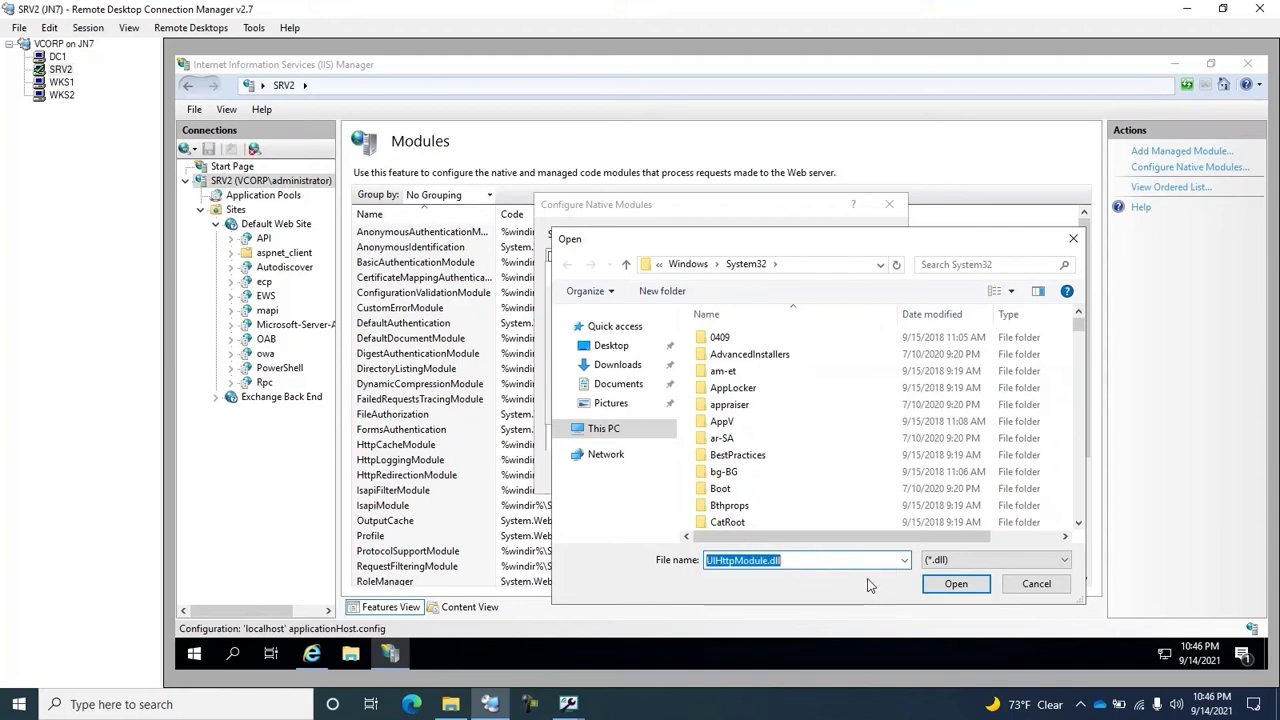
left_click(952, 586)
left_click(628, 322)
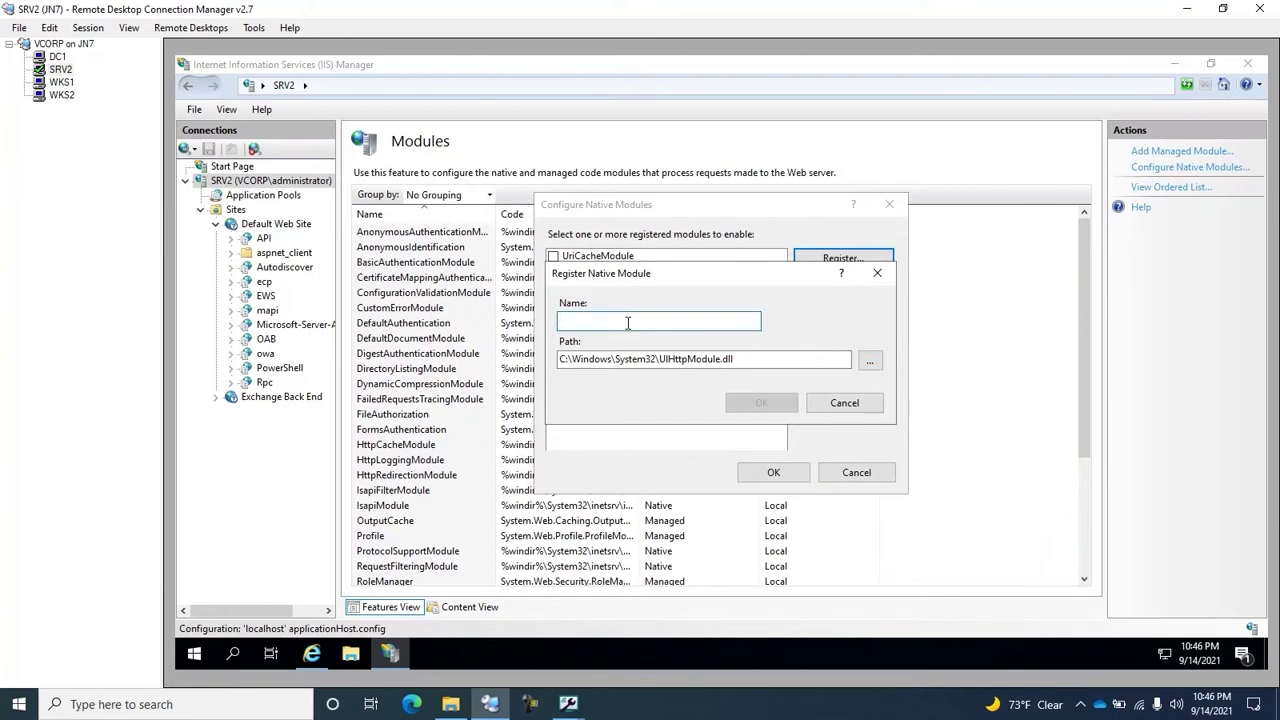
type("User")
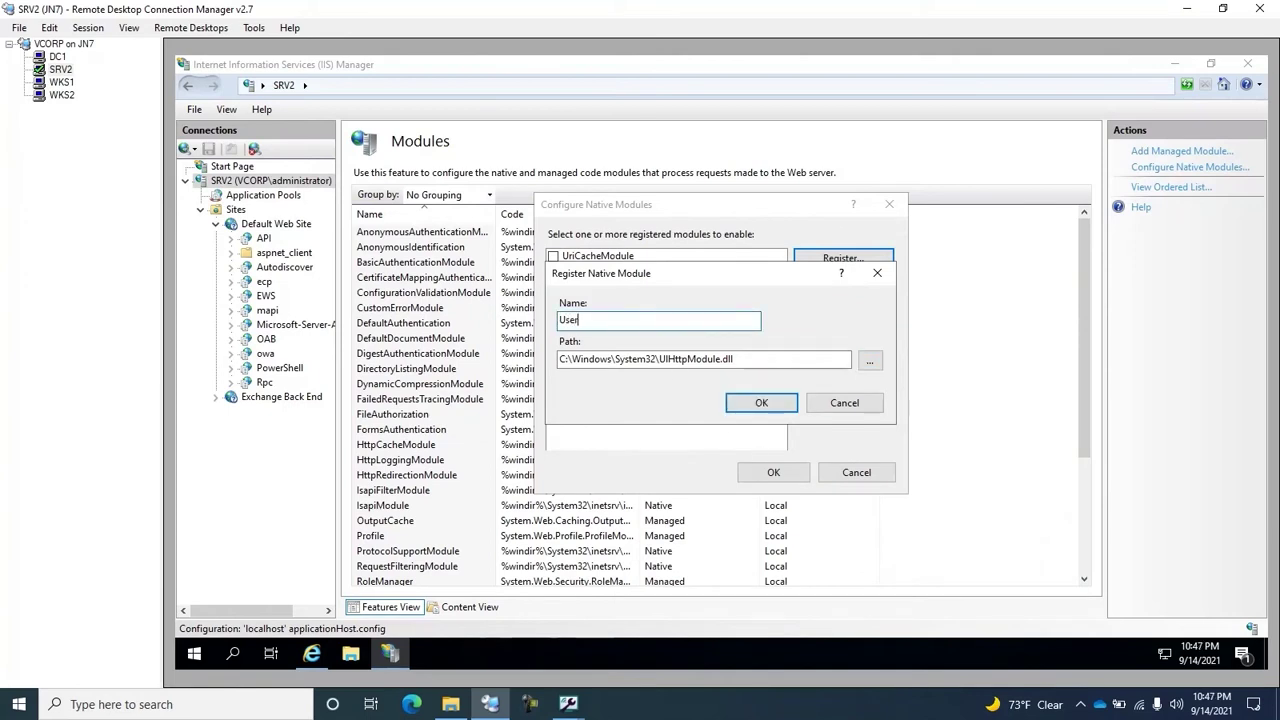
type("Lock agent")
left_click(762, 402)
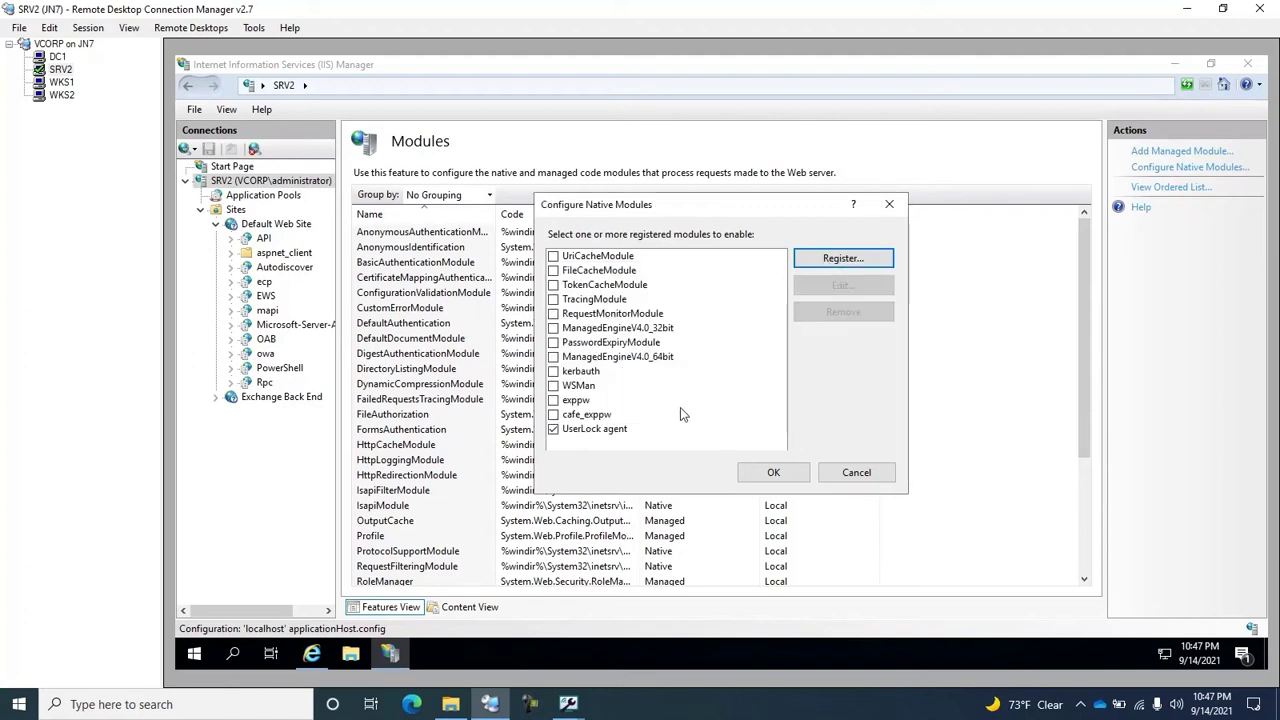
left_click(555, 430)
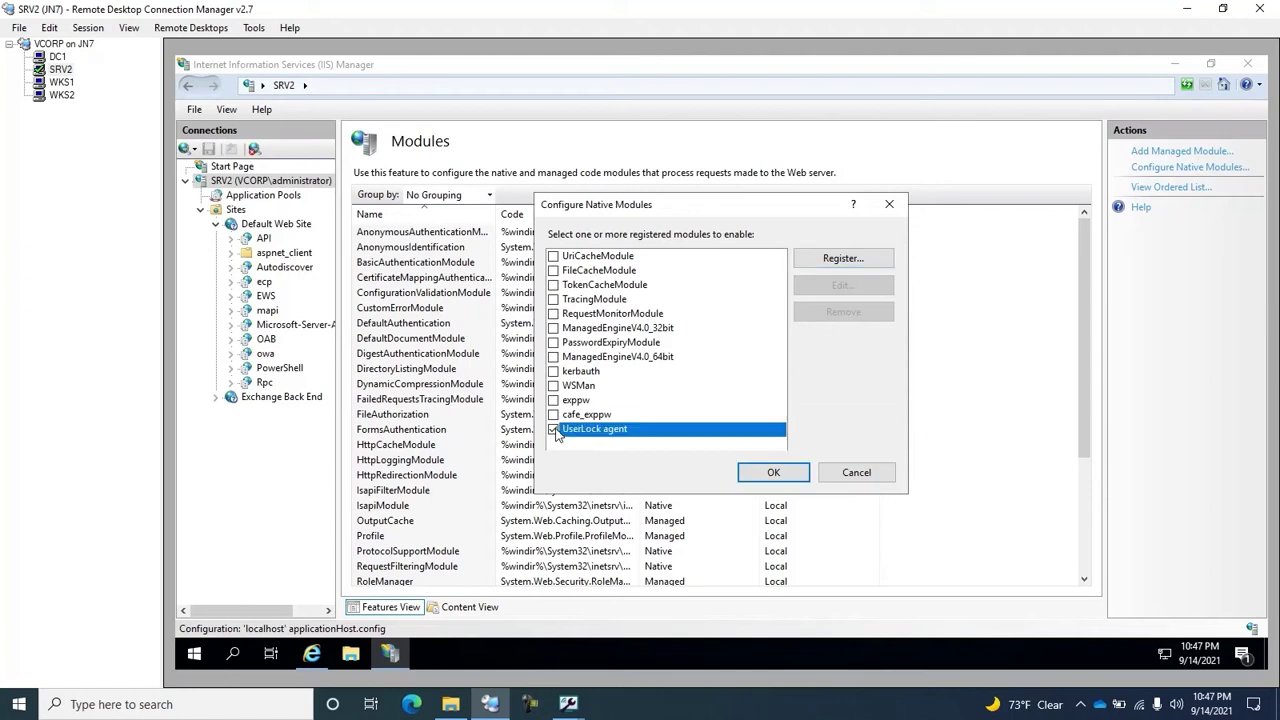
left_click(773, 474)
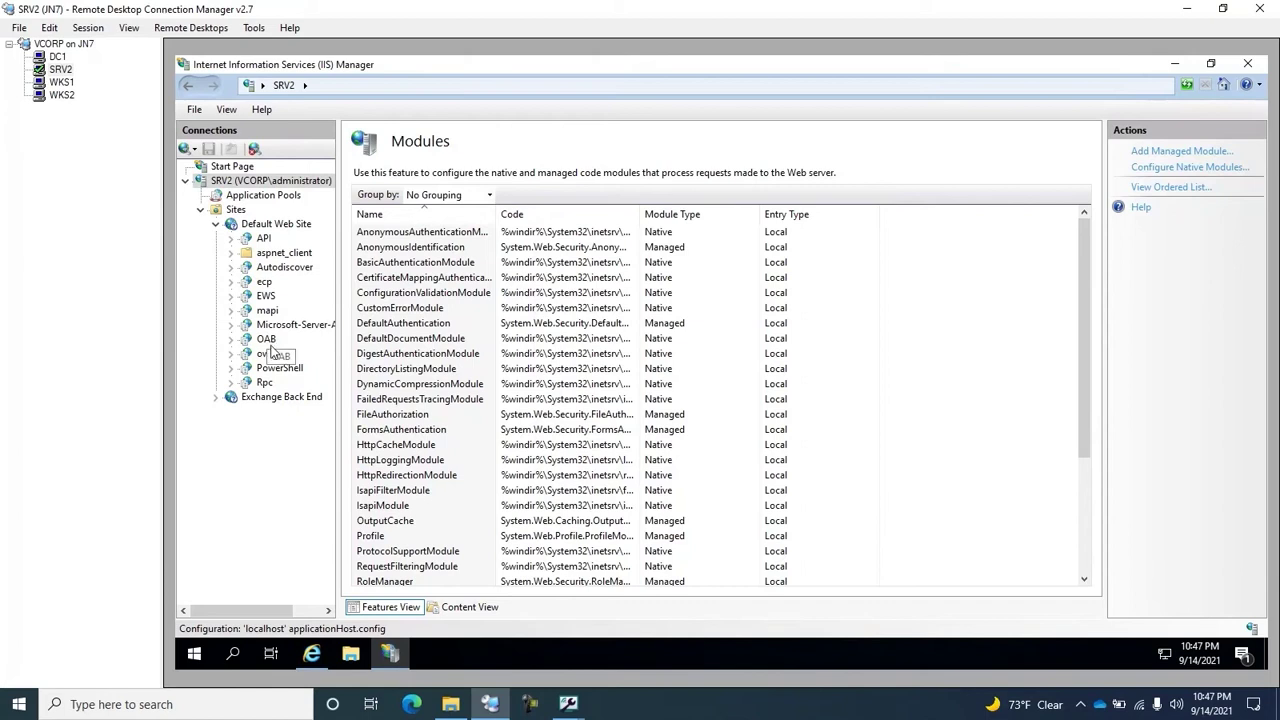
Step: Enable the UserLock agent native module for the owa application only, leaving exppw unchecked
left_click(266, 354)
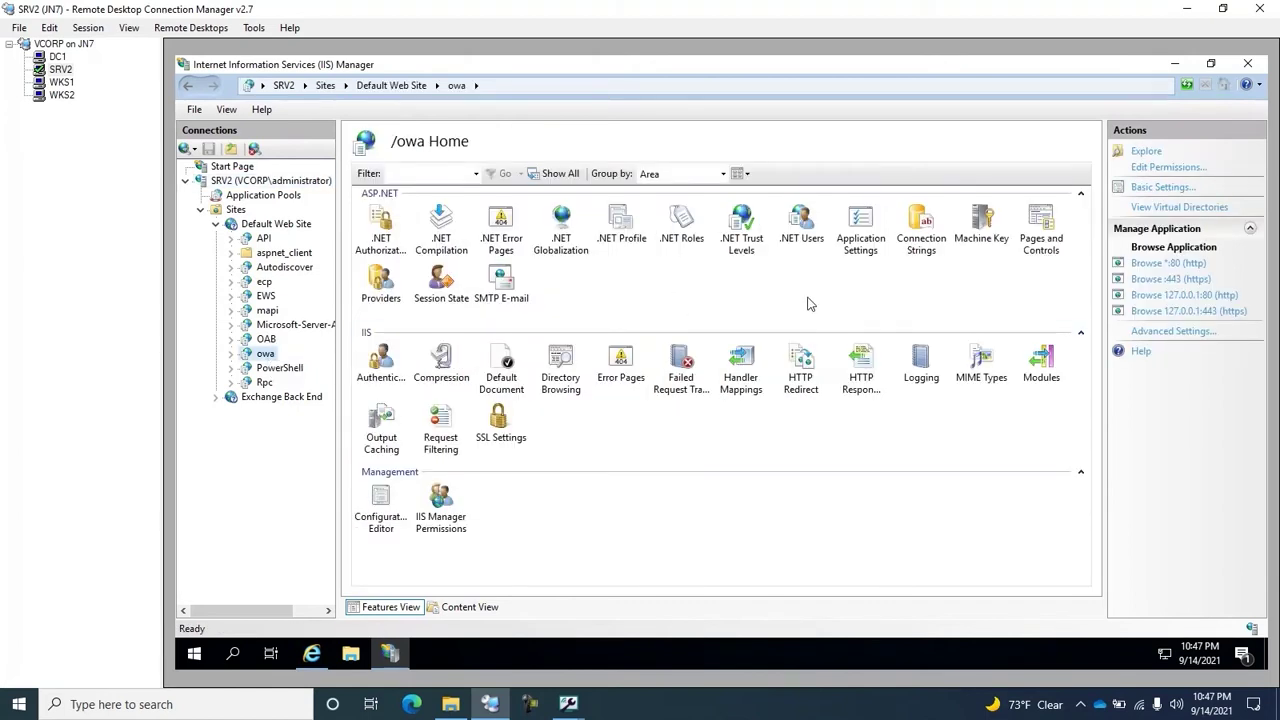
double_click(1041, 360)
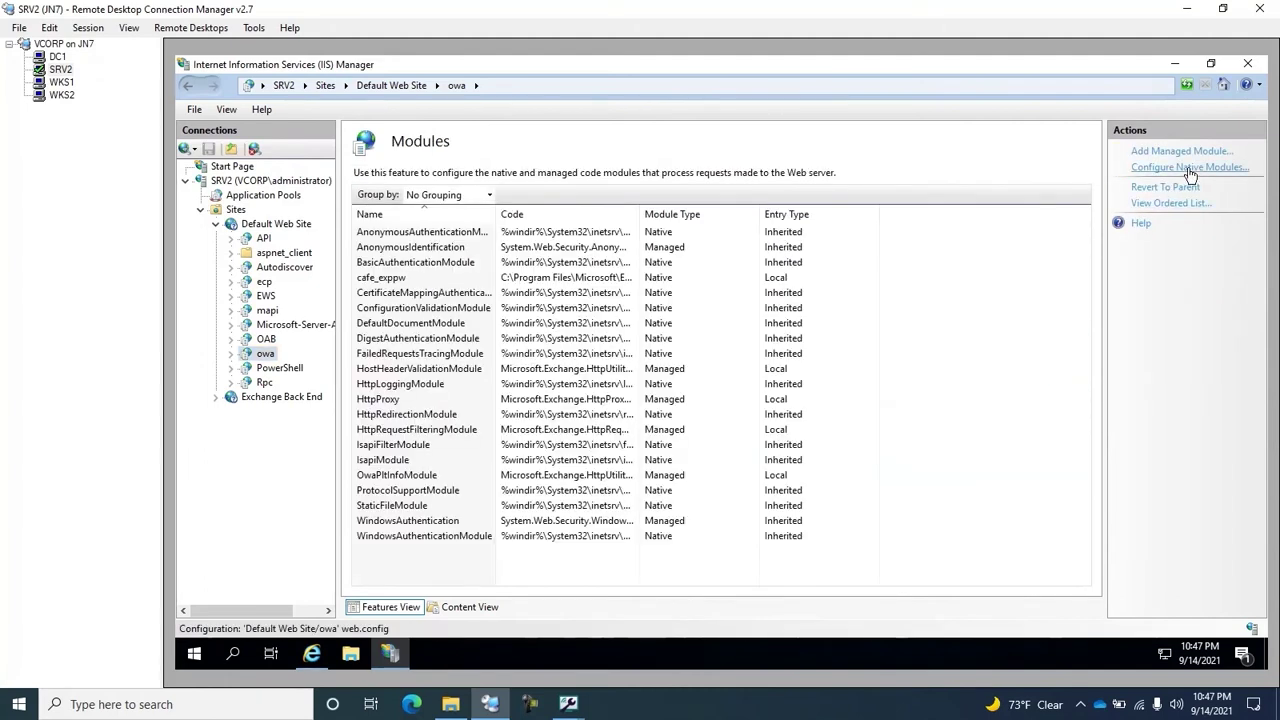
left_click(1190, 168)
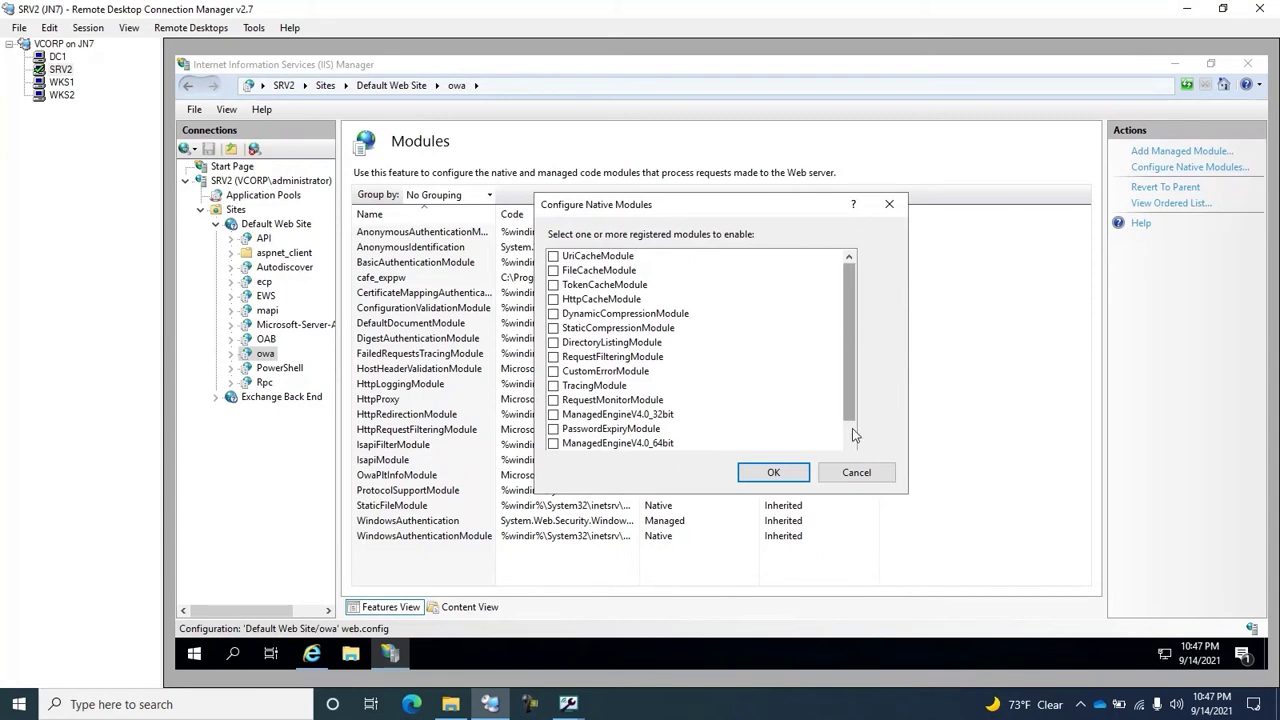
scroll(852, 428, "down", 2)
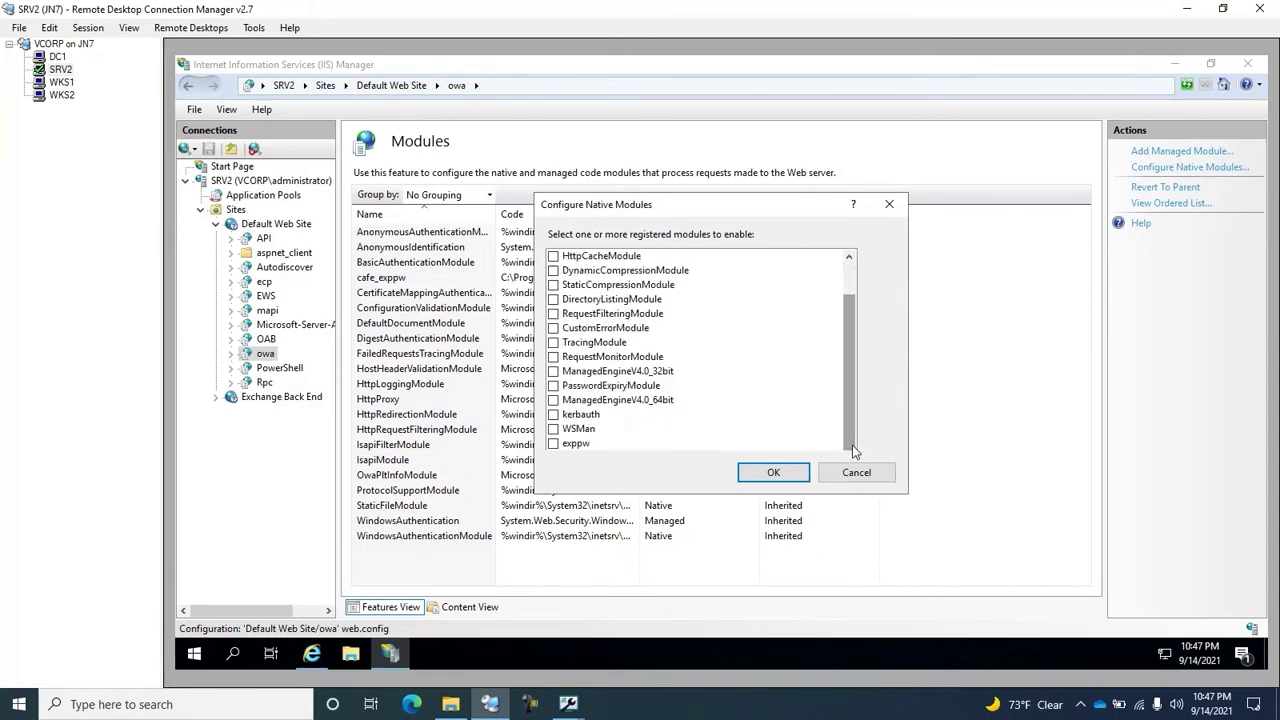
left_click(577, 447)
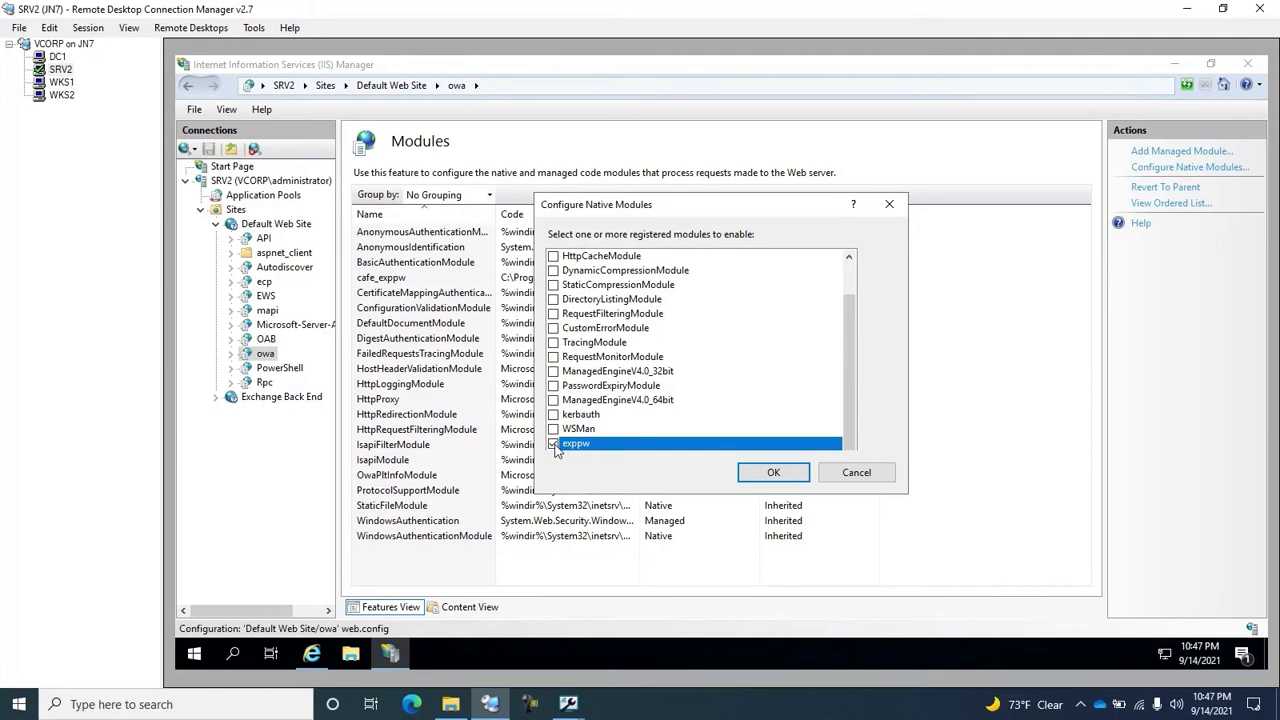
left_click(553, 444)
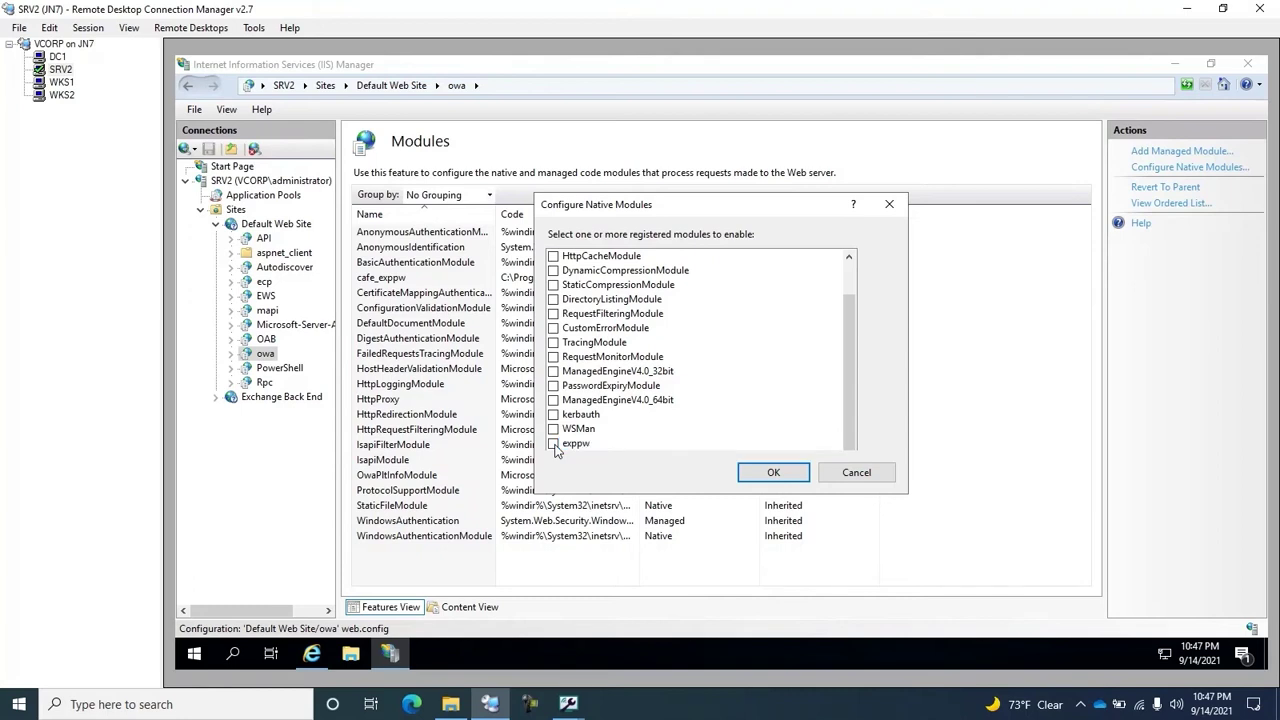
left_click(780, 475)
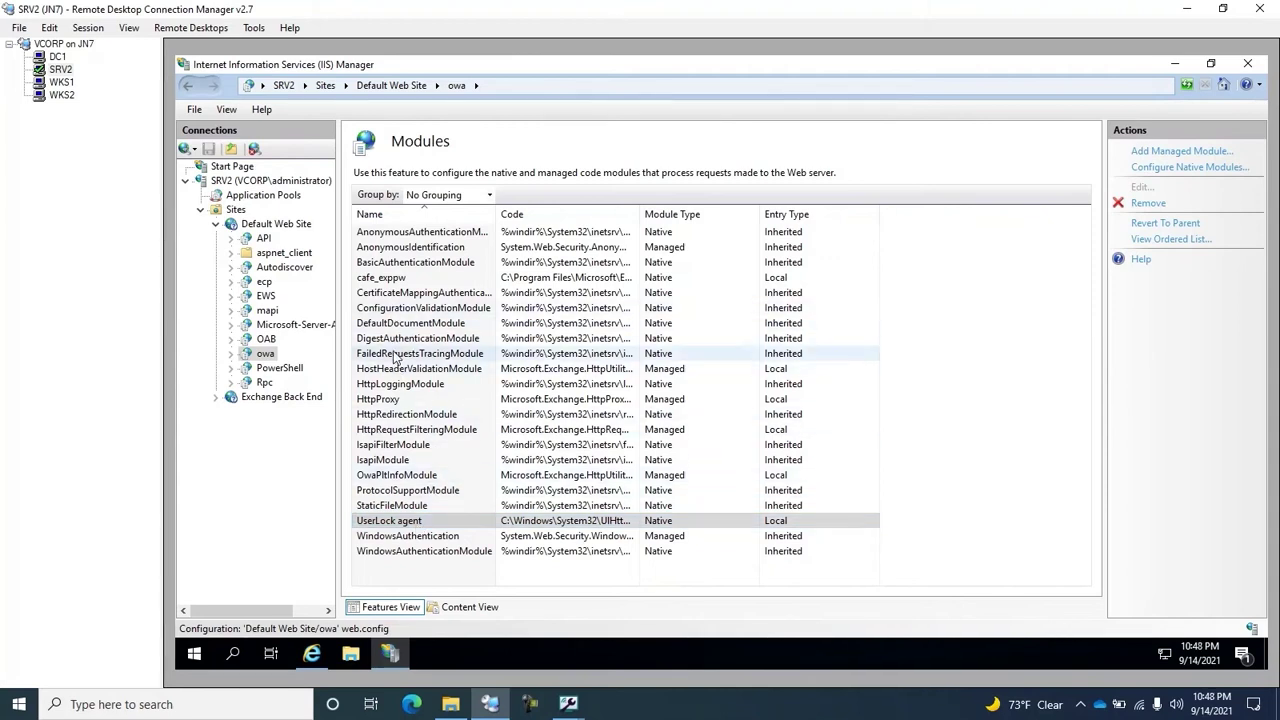
Step: Sign in to Outlook Web Access on WKS1 with the account password
left_click(58, 84)
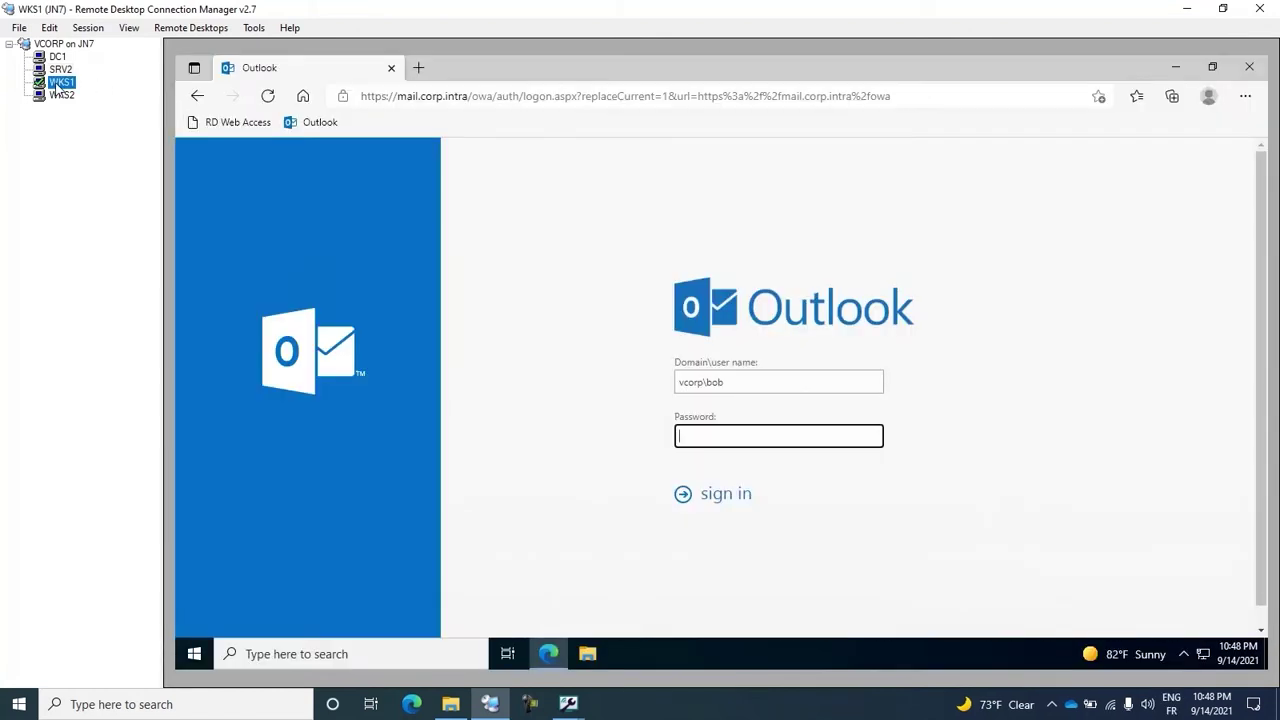
left_click(787, 435)
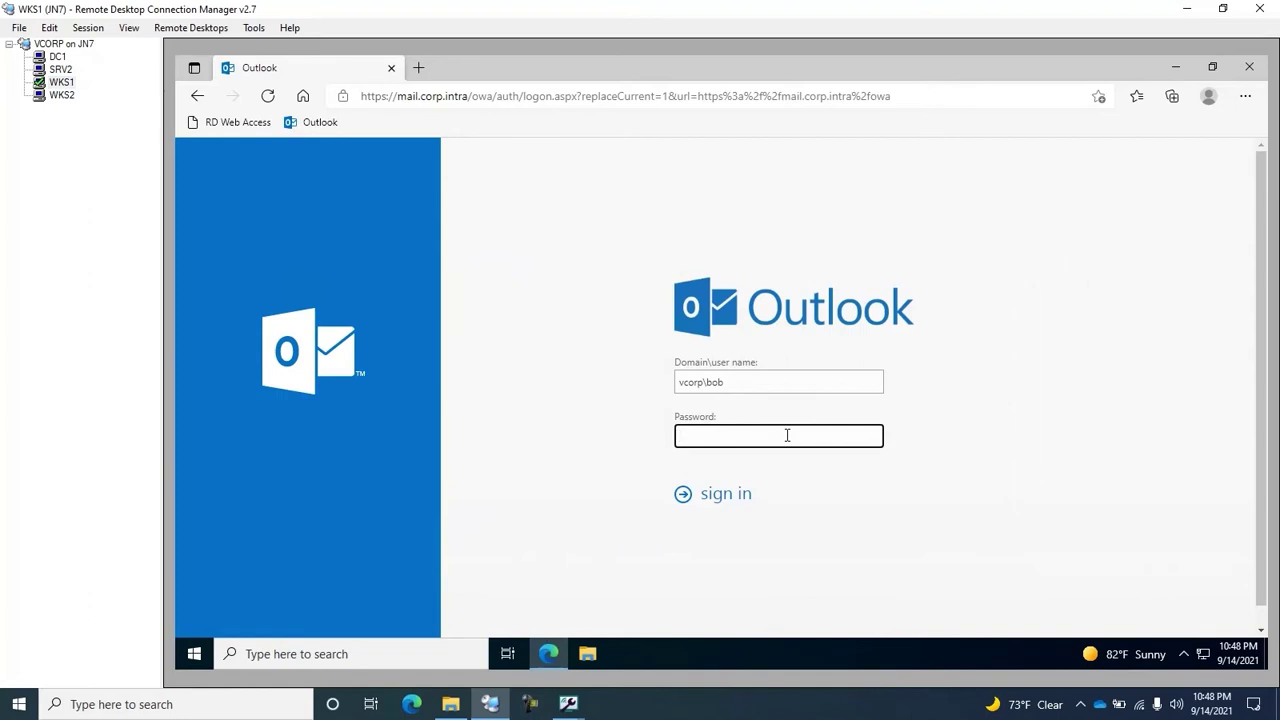
type("P@ssw0r")
key("Return")
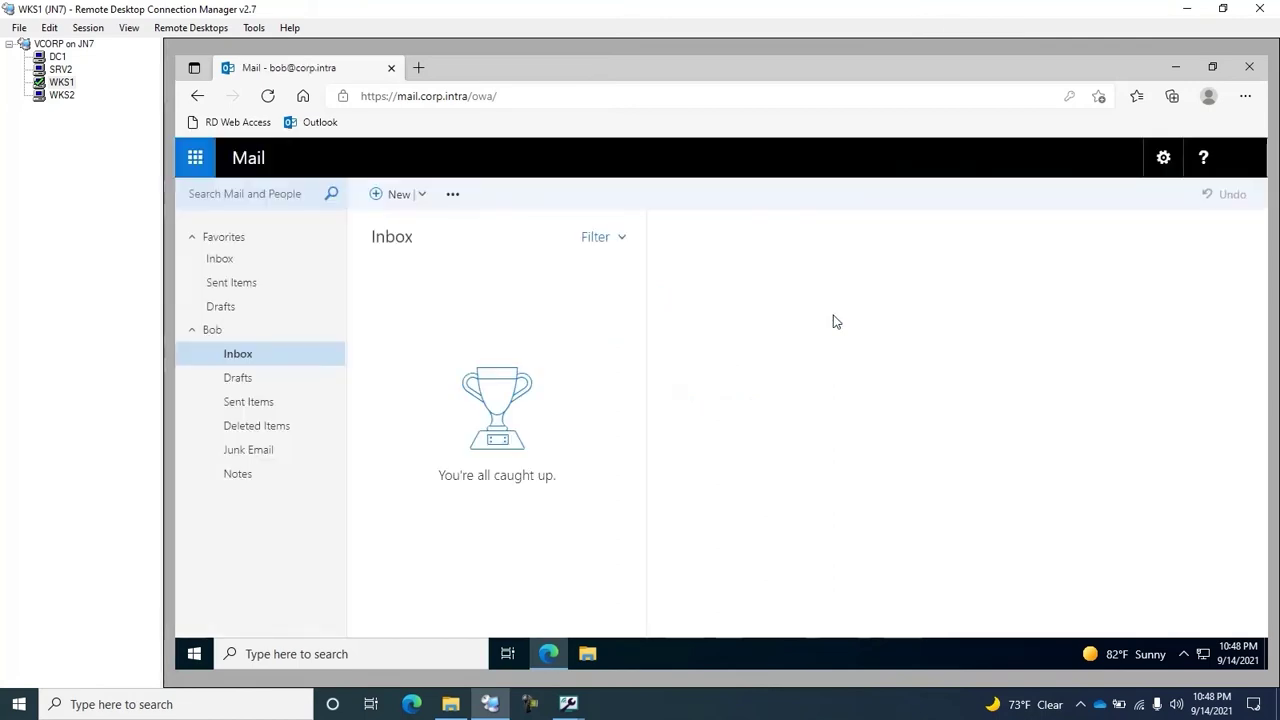
Step: On DC1, close the deployment results and view User sessions showing the SRV2/owa IIS session
left_click(58, 57)
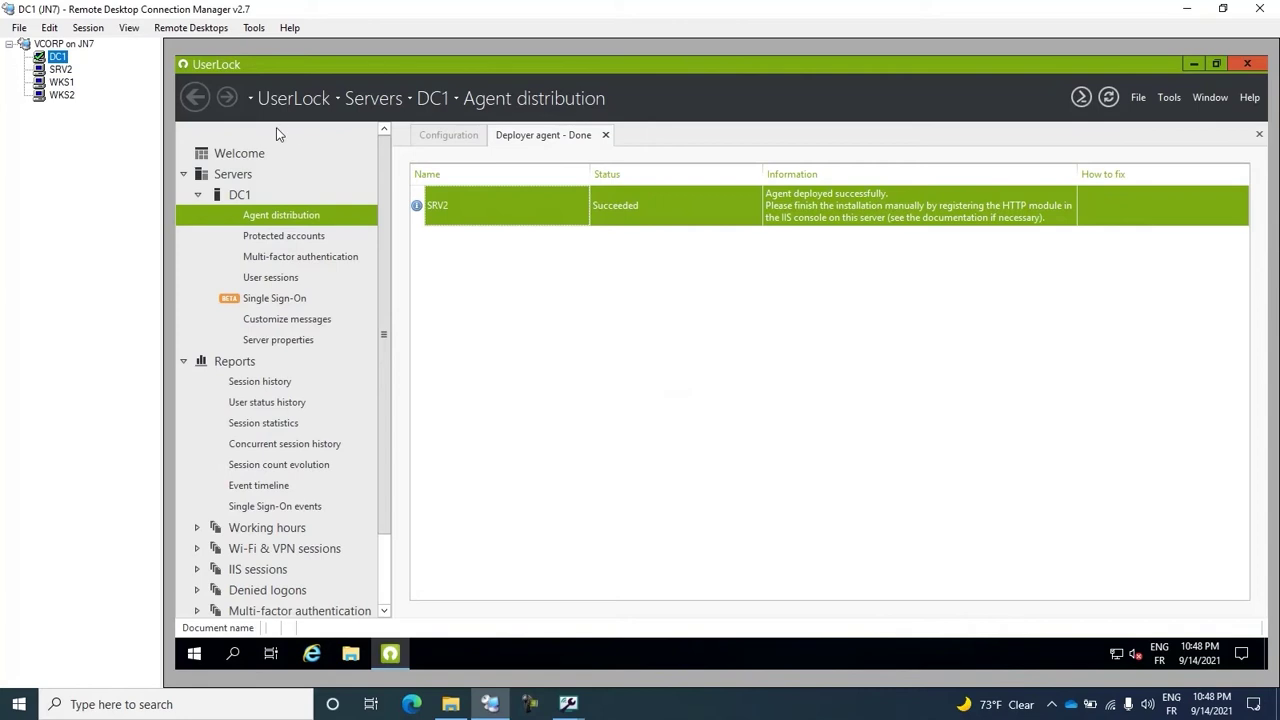
left_click(605, 134)
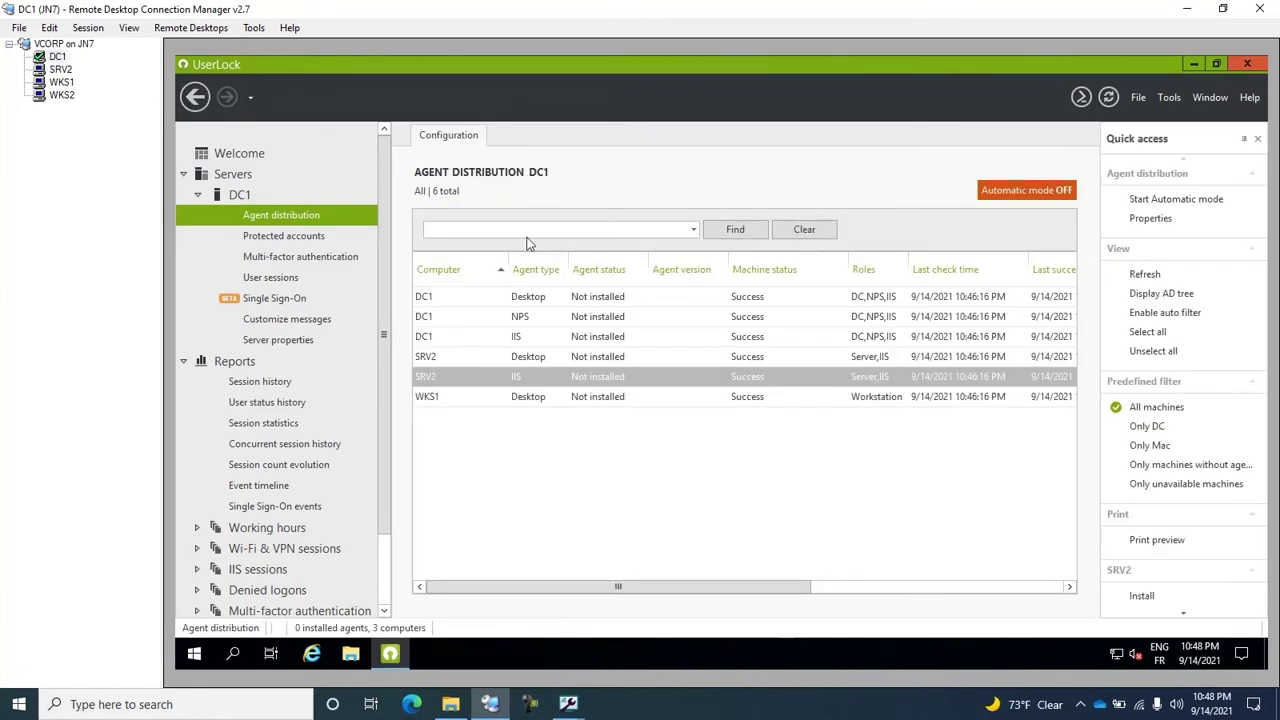
left_click(269, 279)
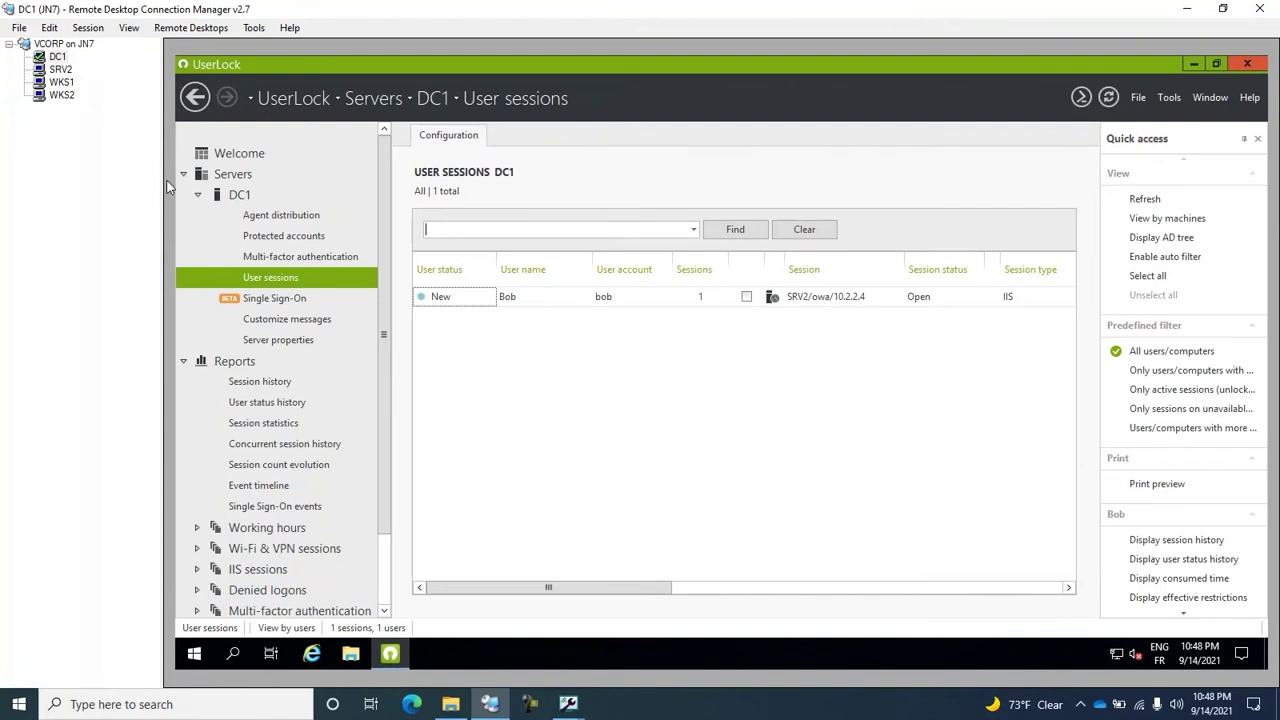
Step: Sign out of Outlook Web Access on WKS1 from the account menu
left_click(63, 86)
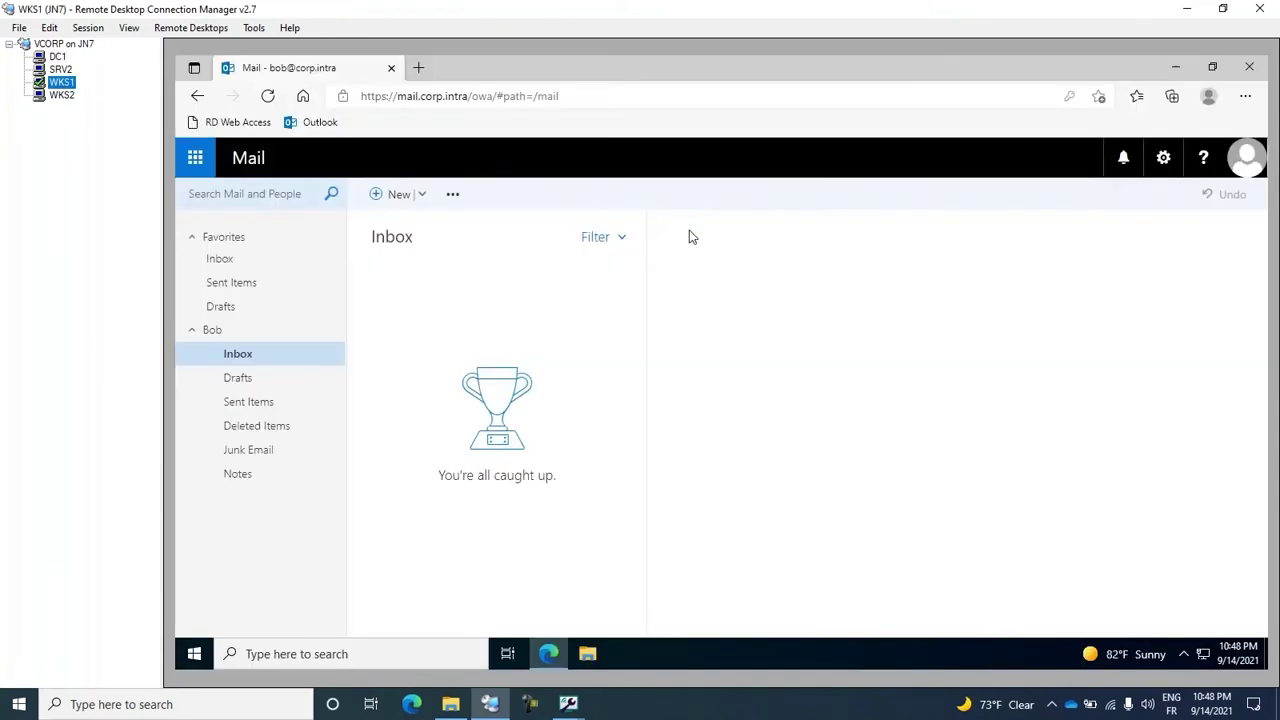
left_click(1256, 166)
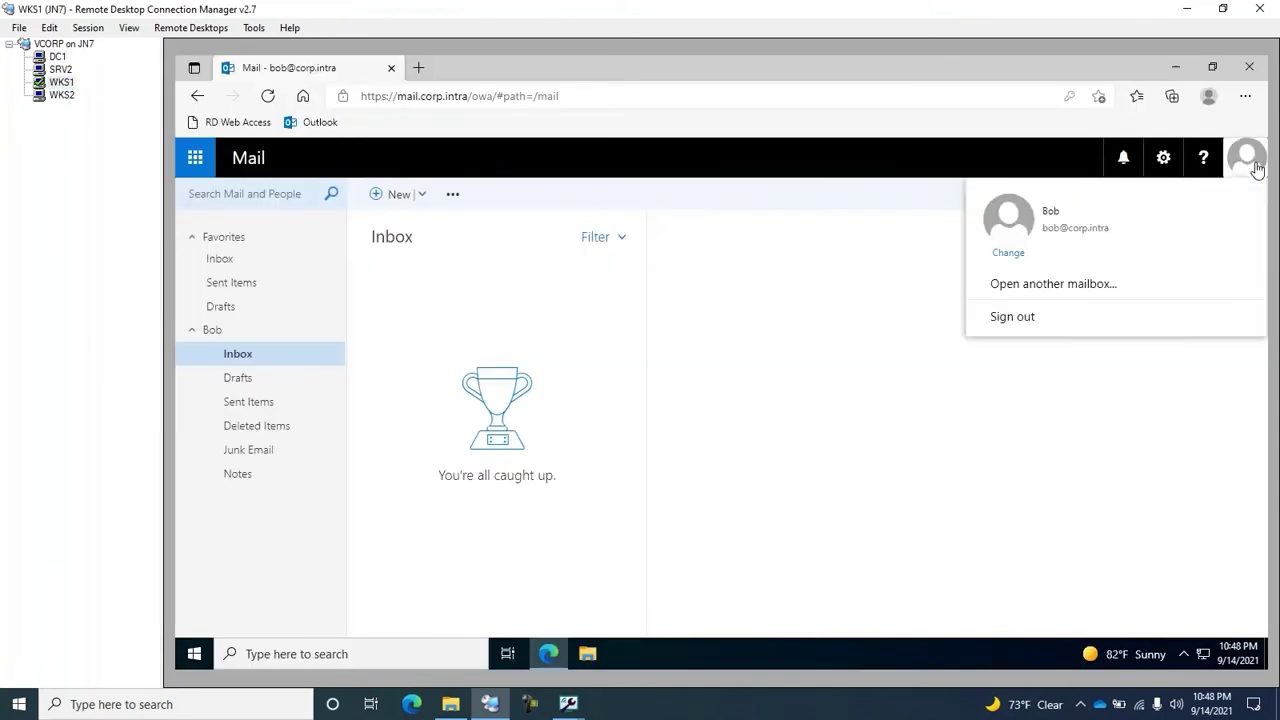
left_click(1042, 319)
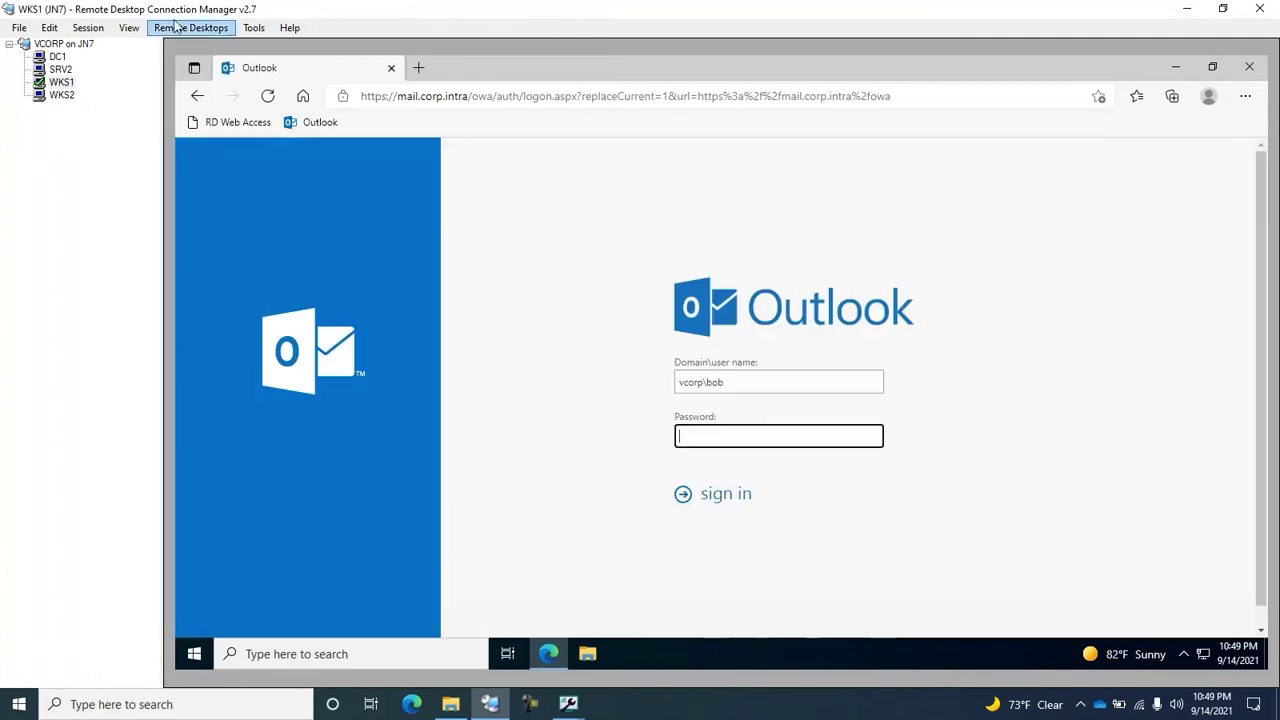
left_click(57, 56)
Step: Refresh DC1's User sessions list so the user shows 0 sessions
right_click(625, 370)
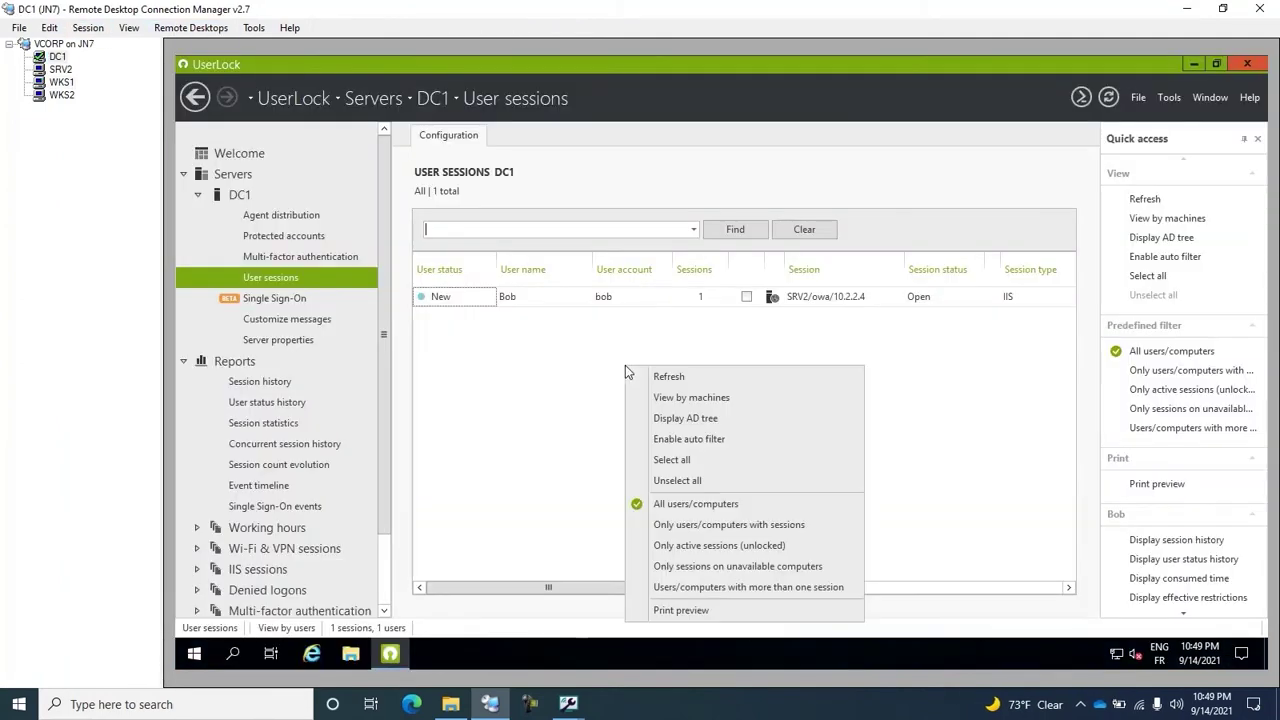
left_click(670, 377)
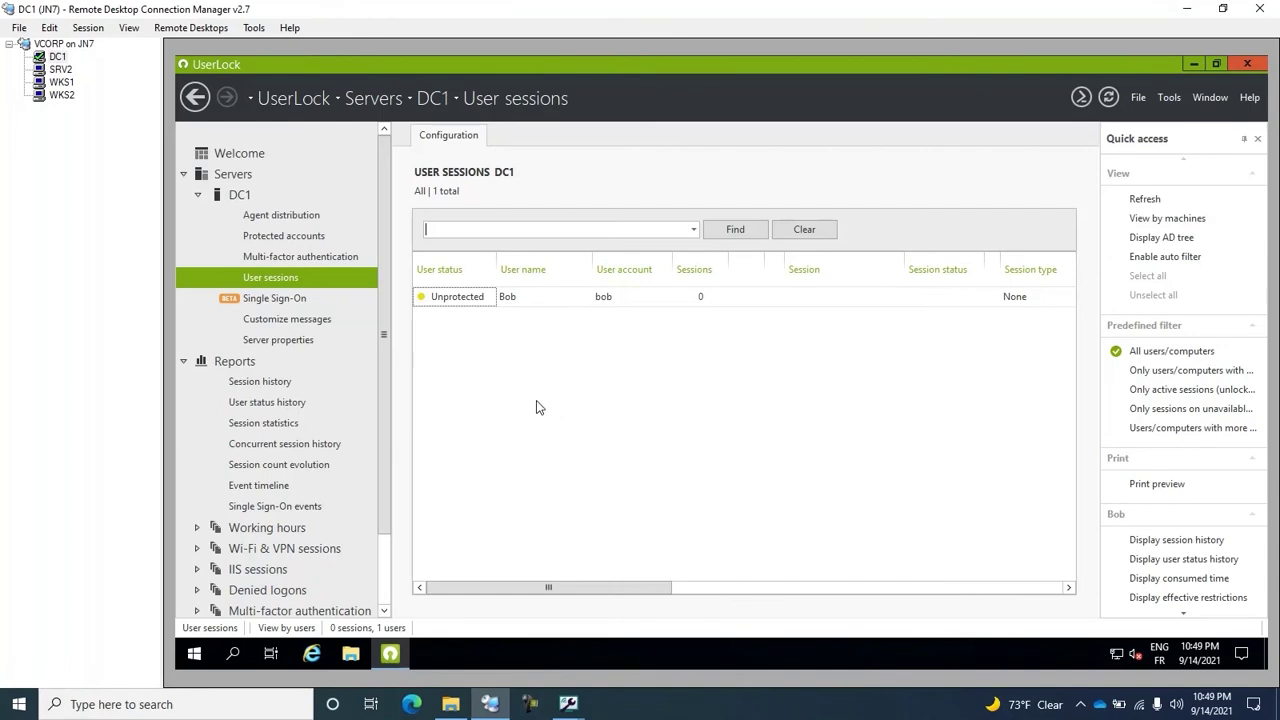
left_click(61, 69)
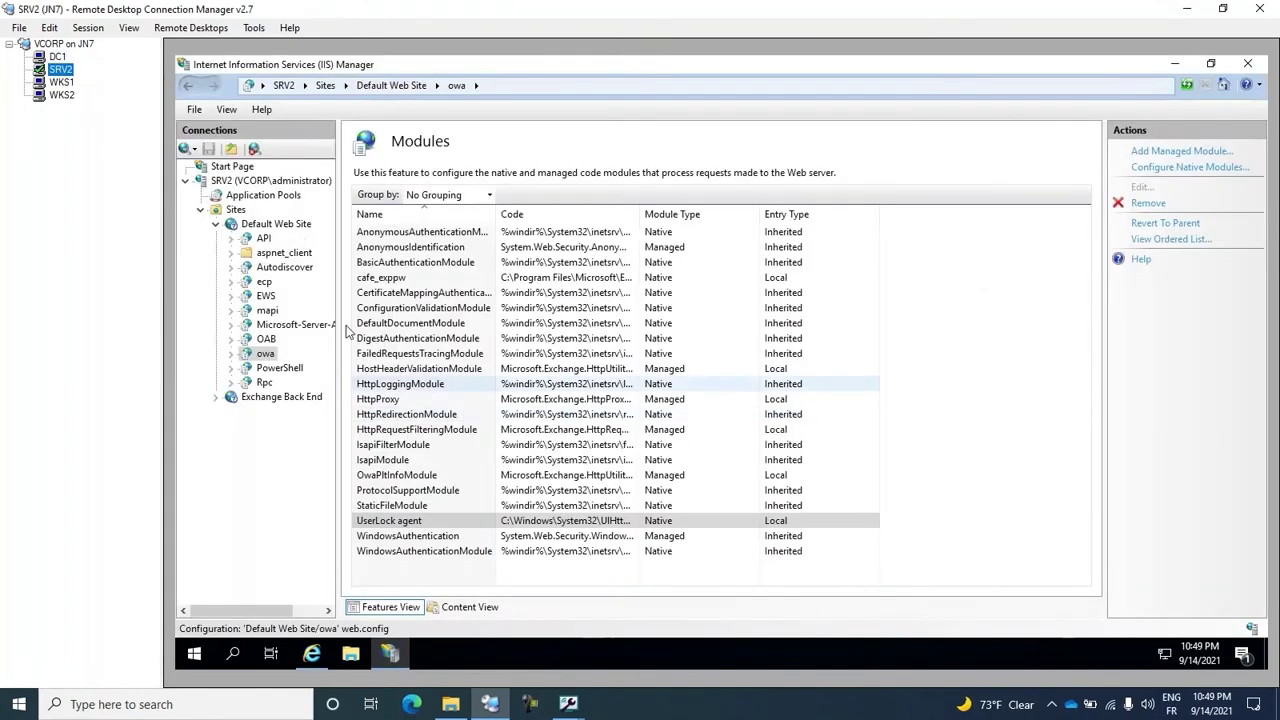
left_click(265, 288)
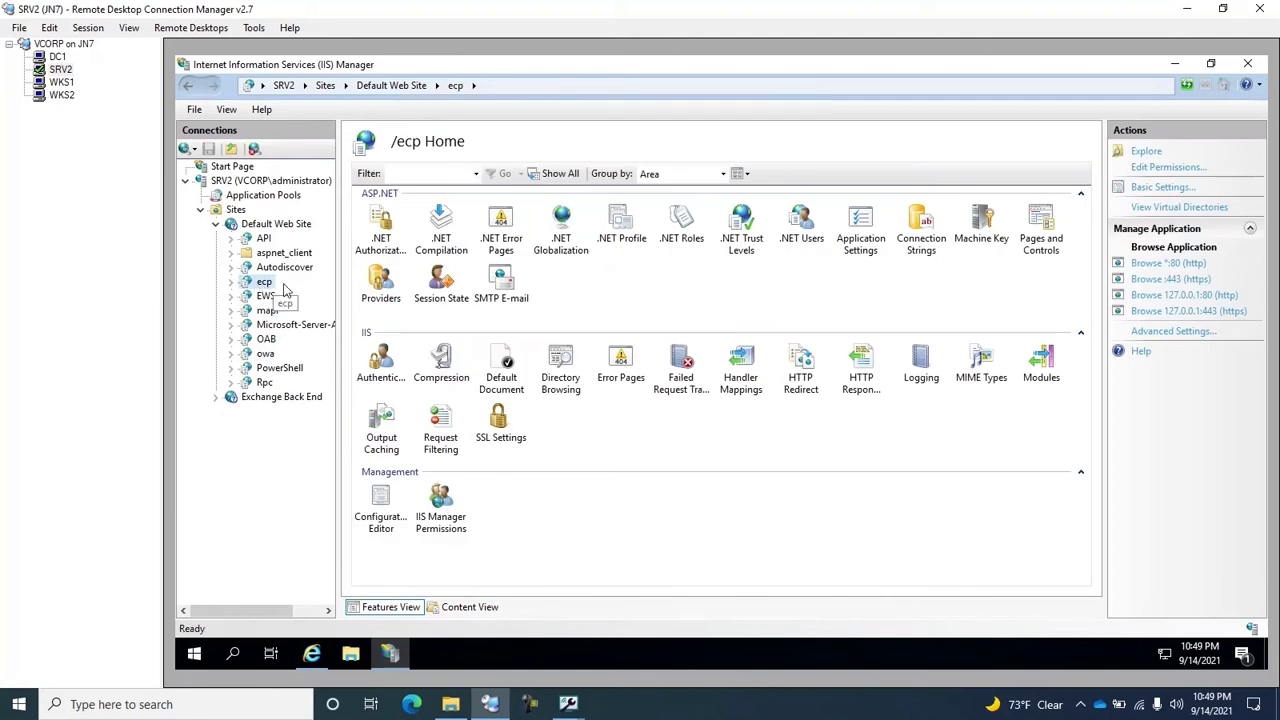
left_click(57, 58)
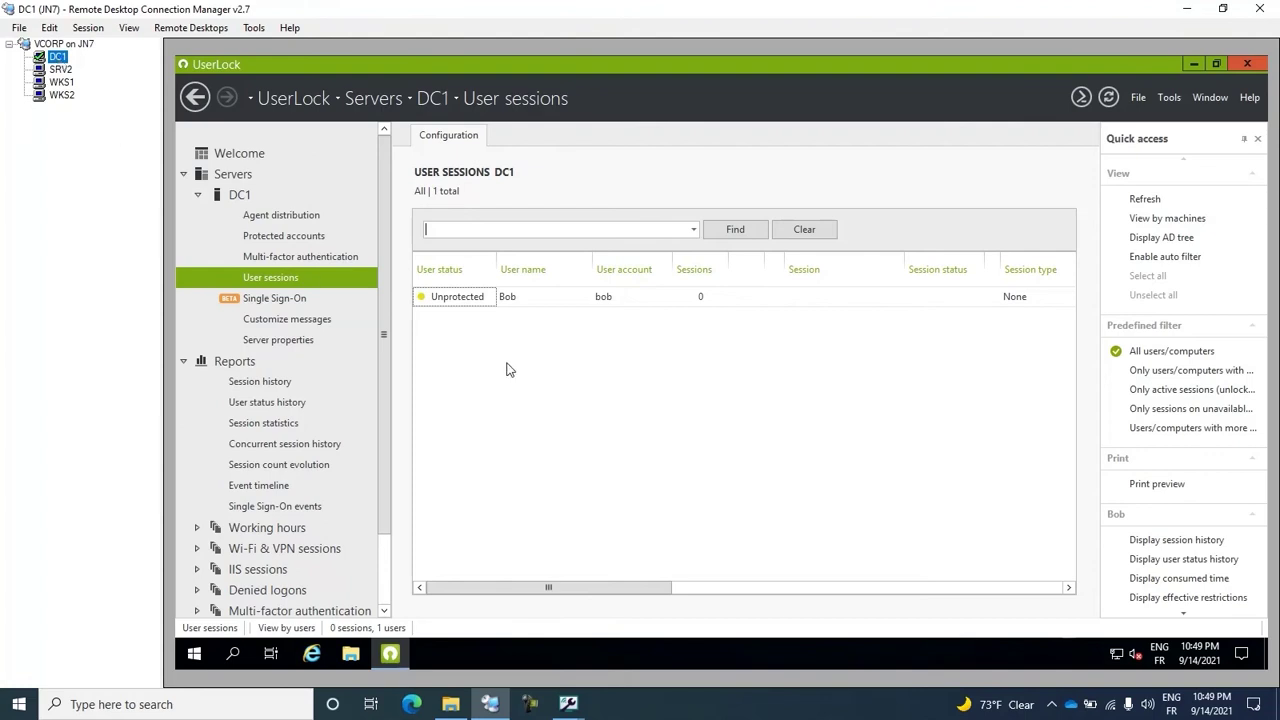
Step: Add the Domain Admins group through the Protect a new account wizard in Protected accounts
left_click(284, 236)
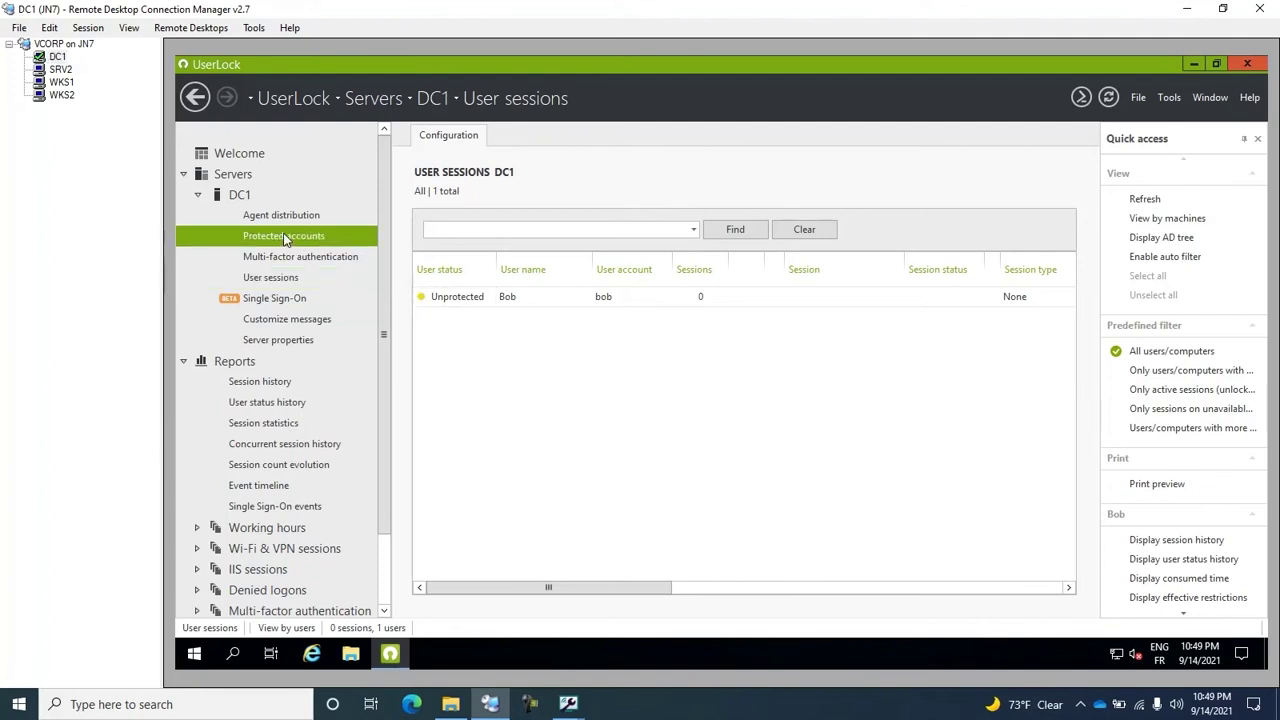
left_click(817, 413)
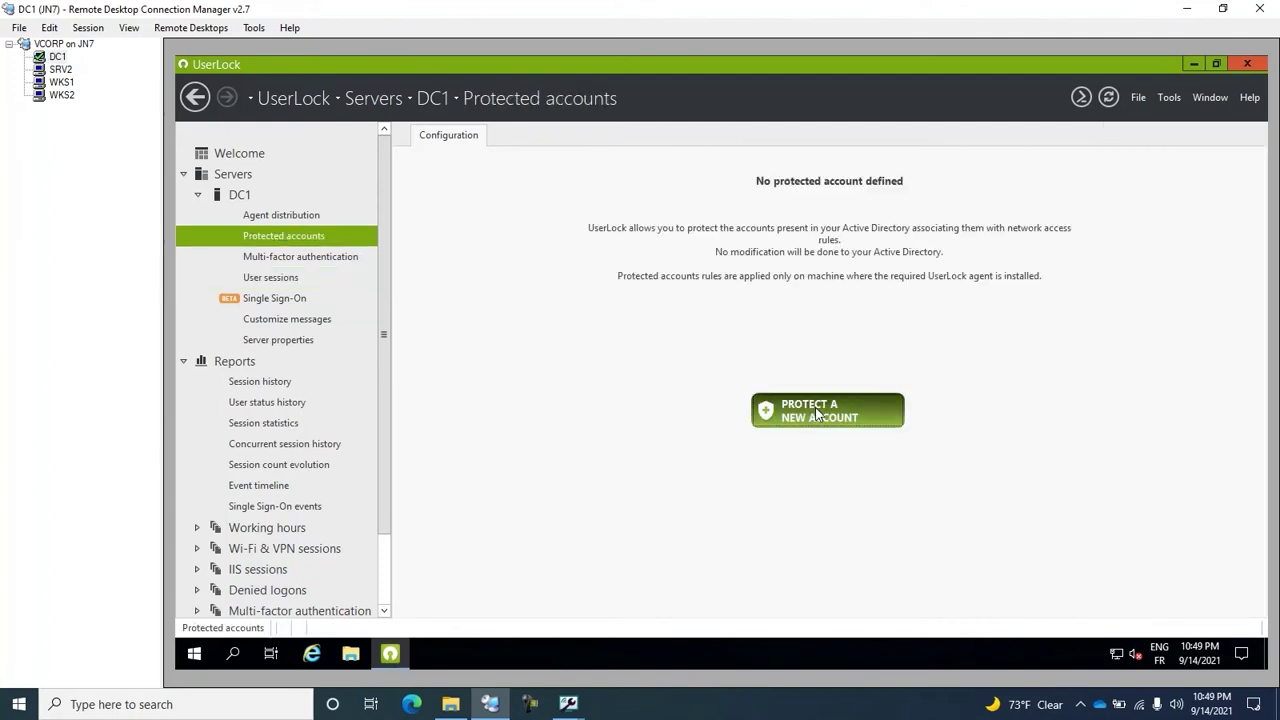
left_click(545, 323)
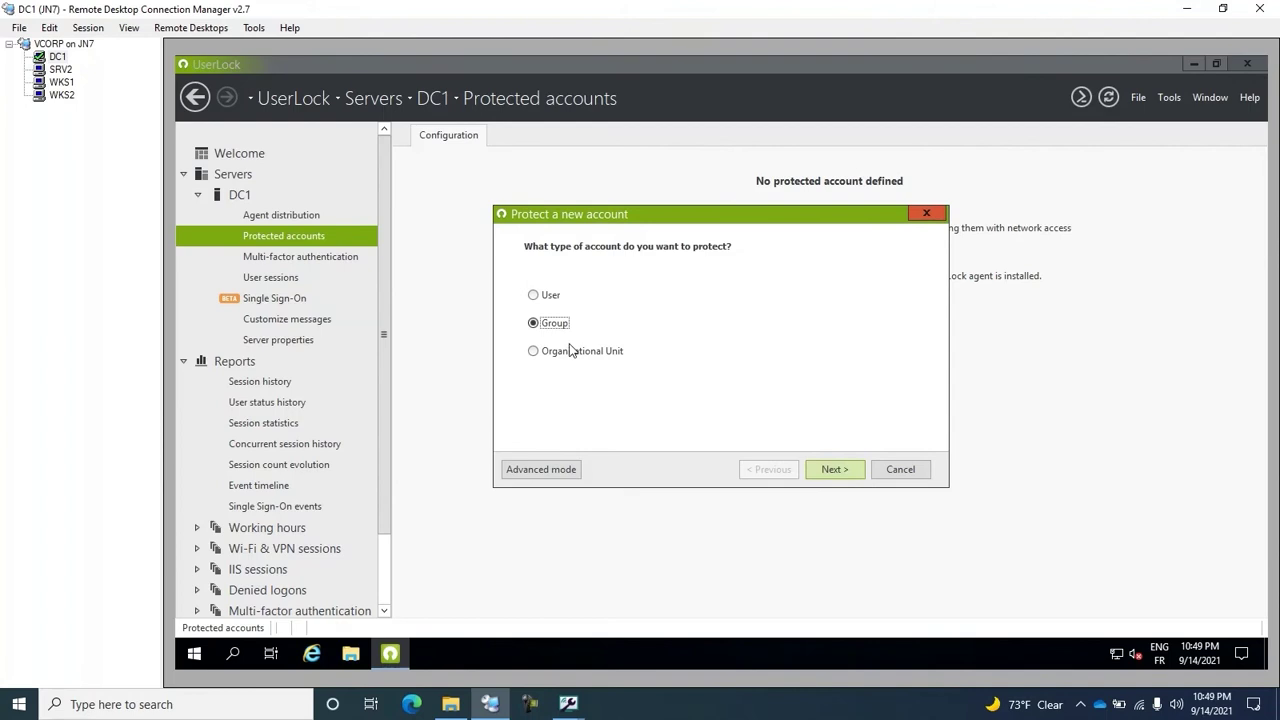
left_click(834, 469)
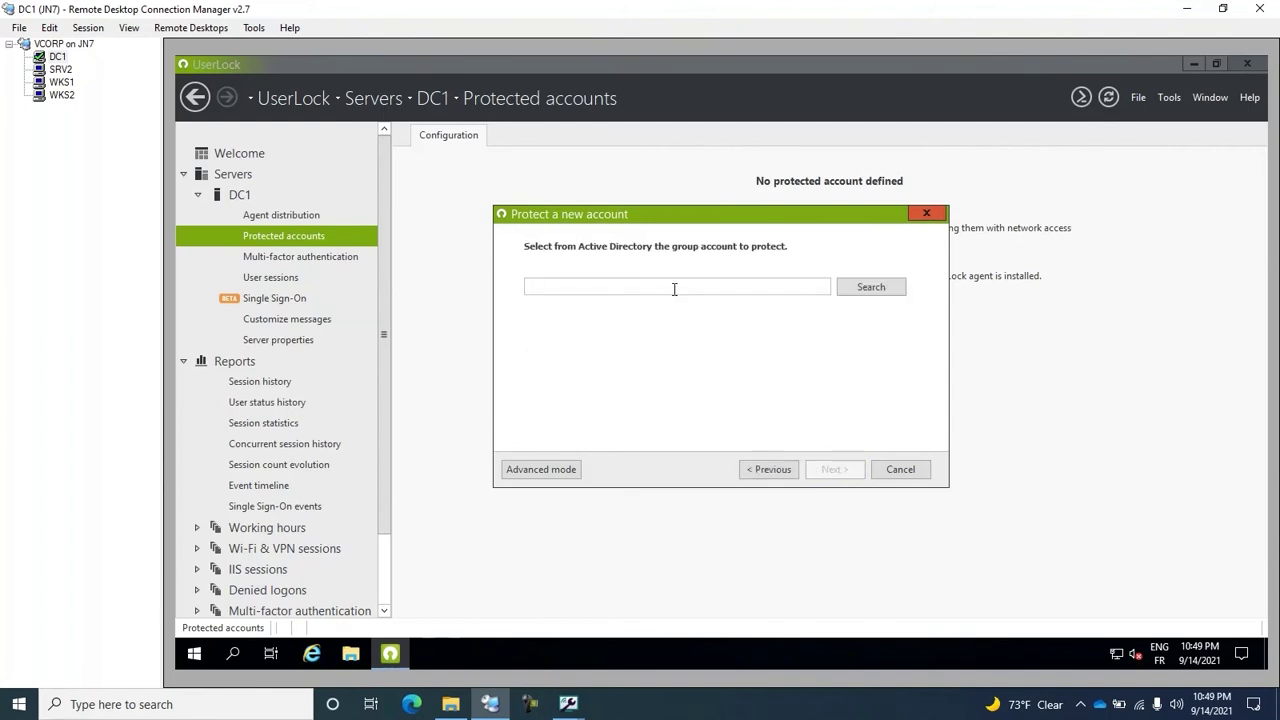
type("Domain admins")
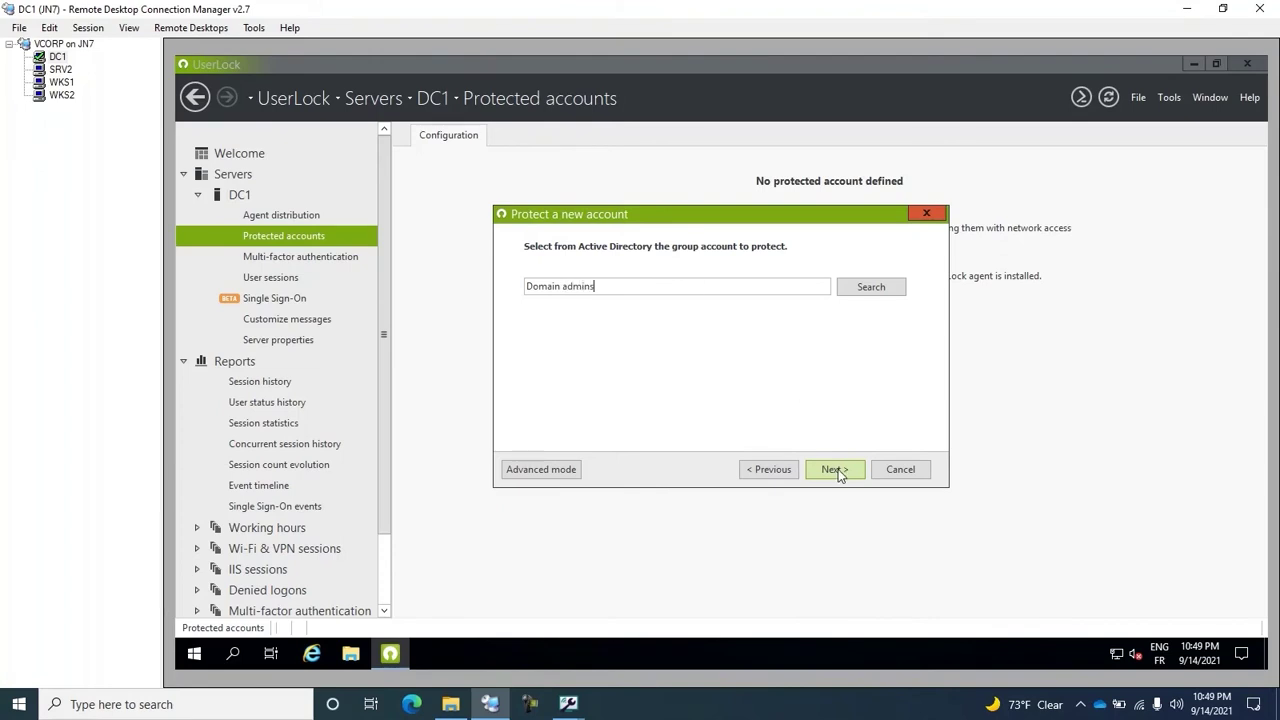
left_click(834, 469)
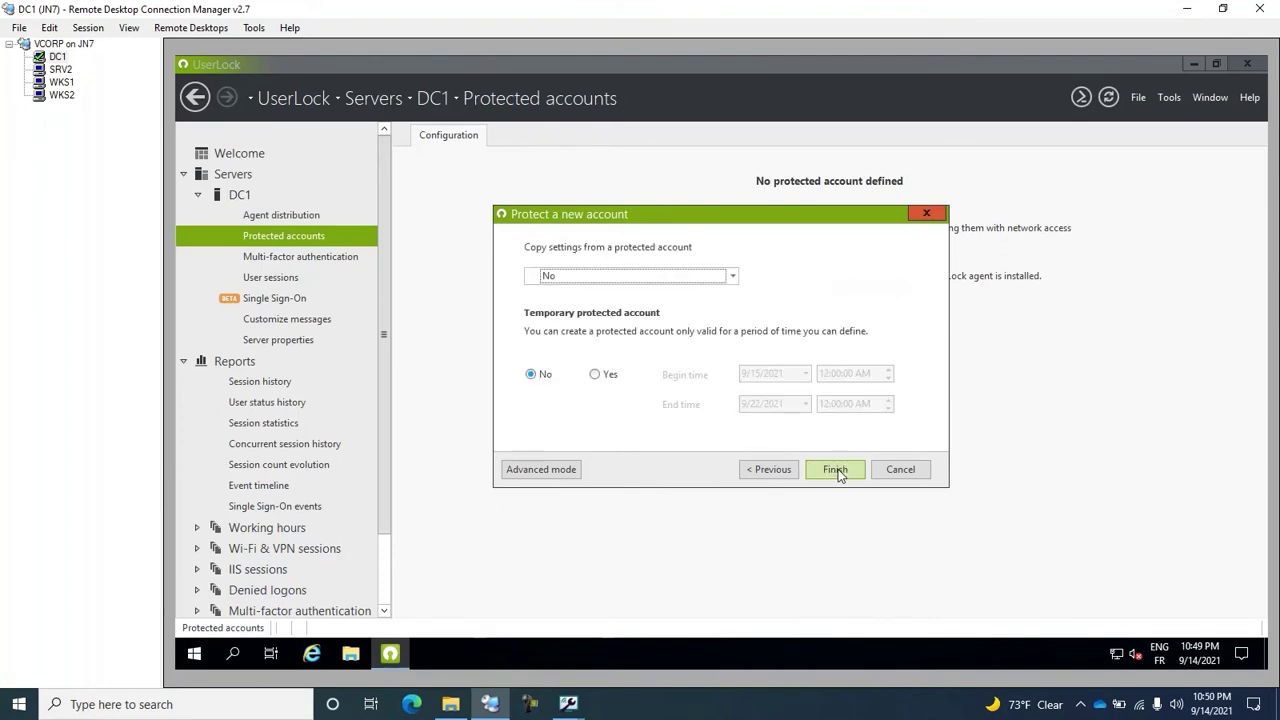
left_click(836, 470)
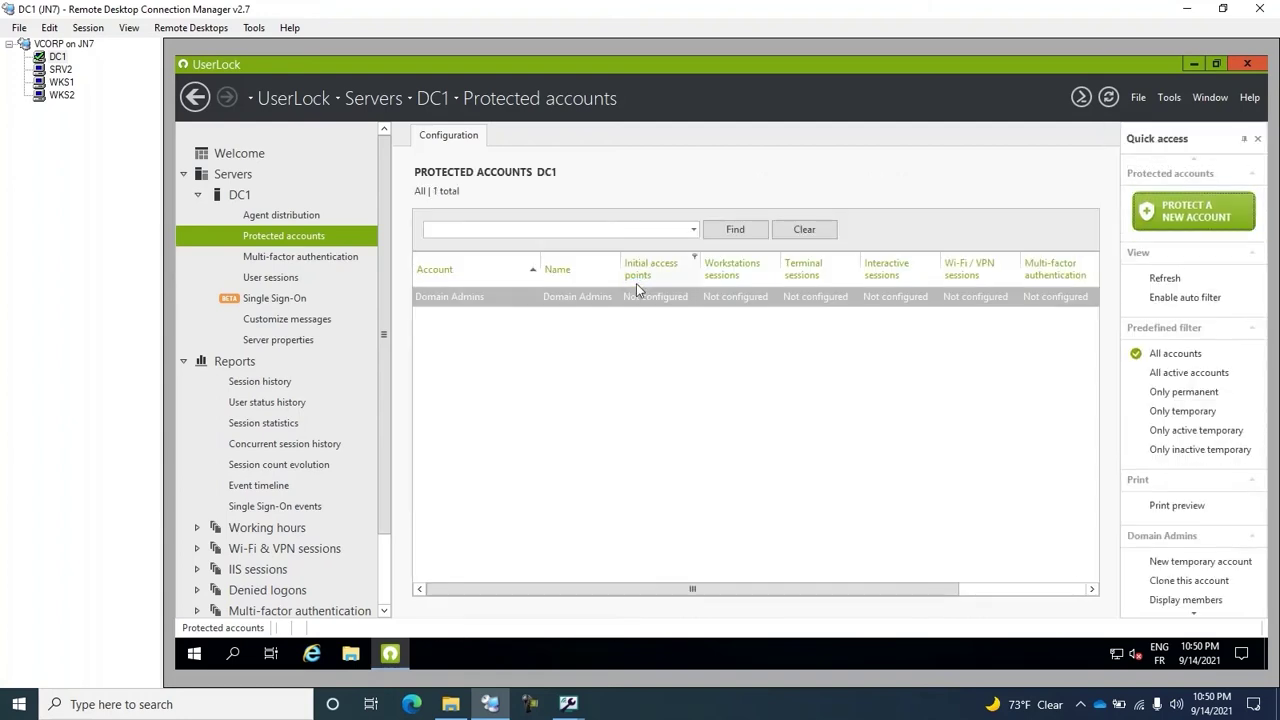
Step: Set geolocation restrictions to Enabled in the Domain Admins protection properties
double_click(492, 295)
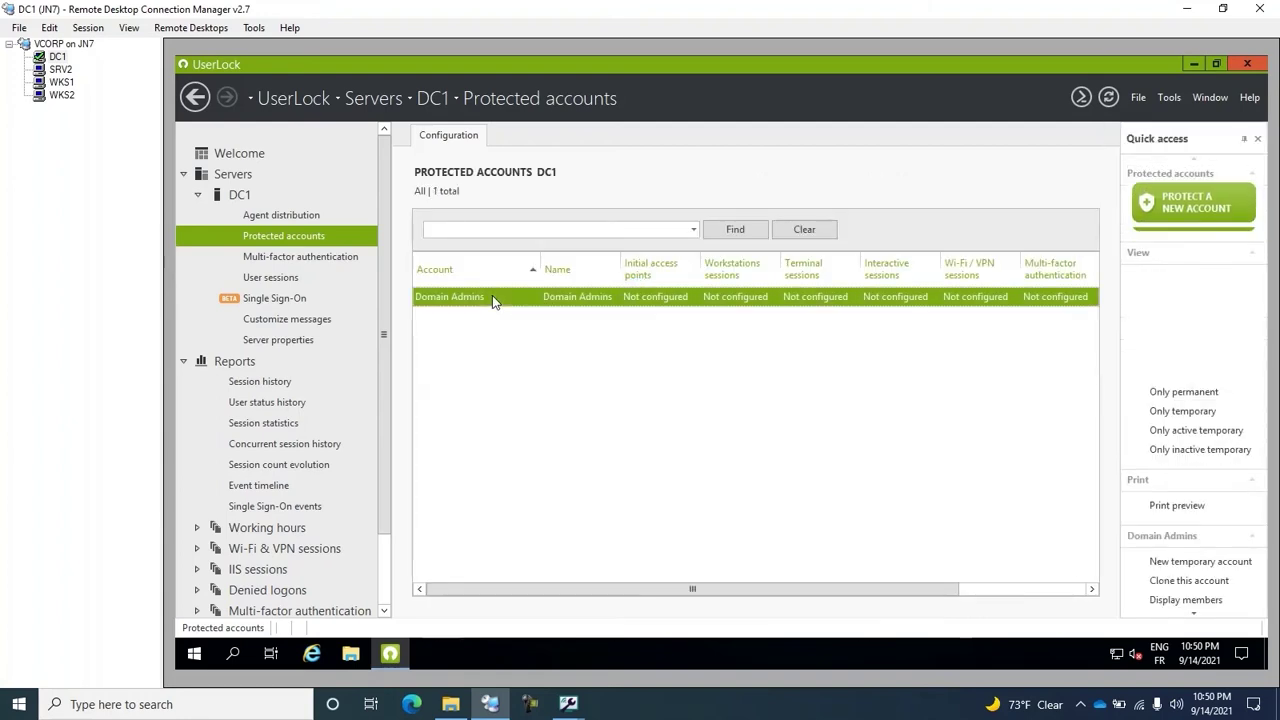
scroll(492, 300, "down", 10)
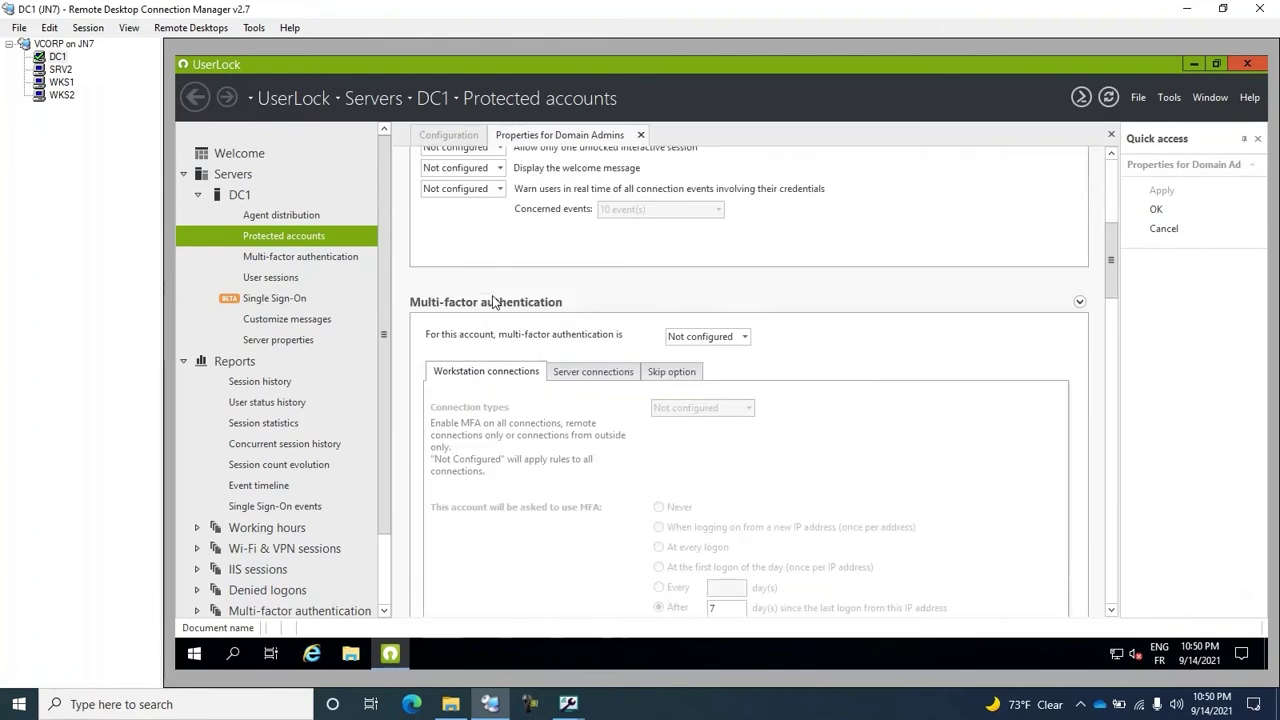
scroll(492, 302, "down", 5)
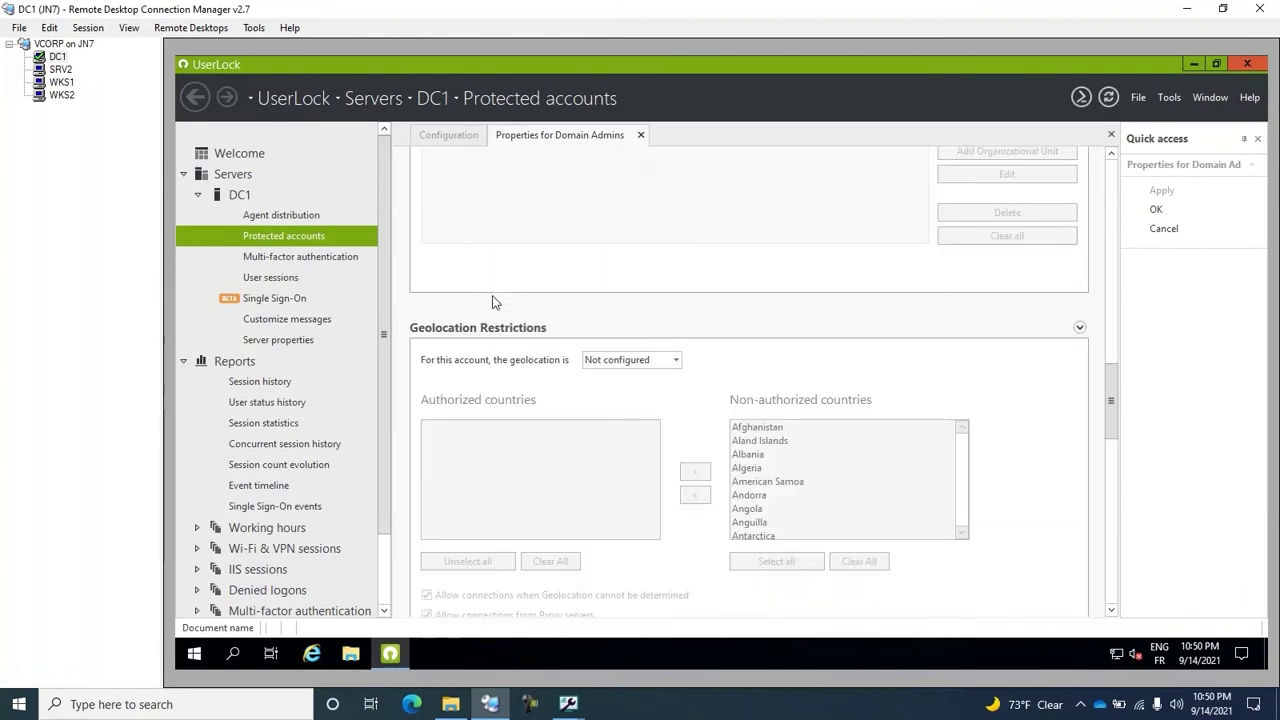
scroll(492, 302, "down", 2)
left_click(624, 264)
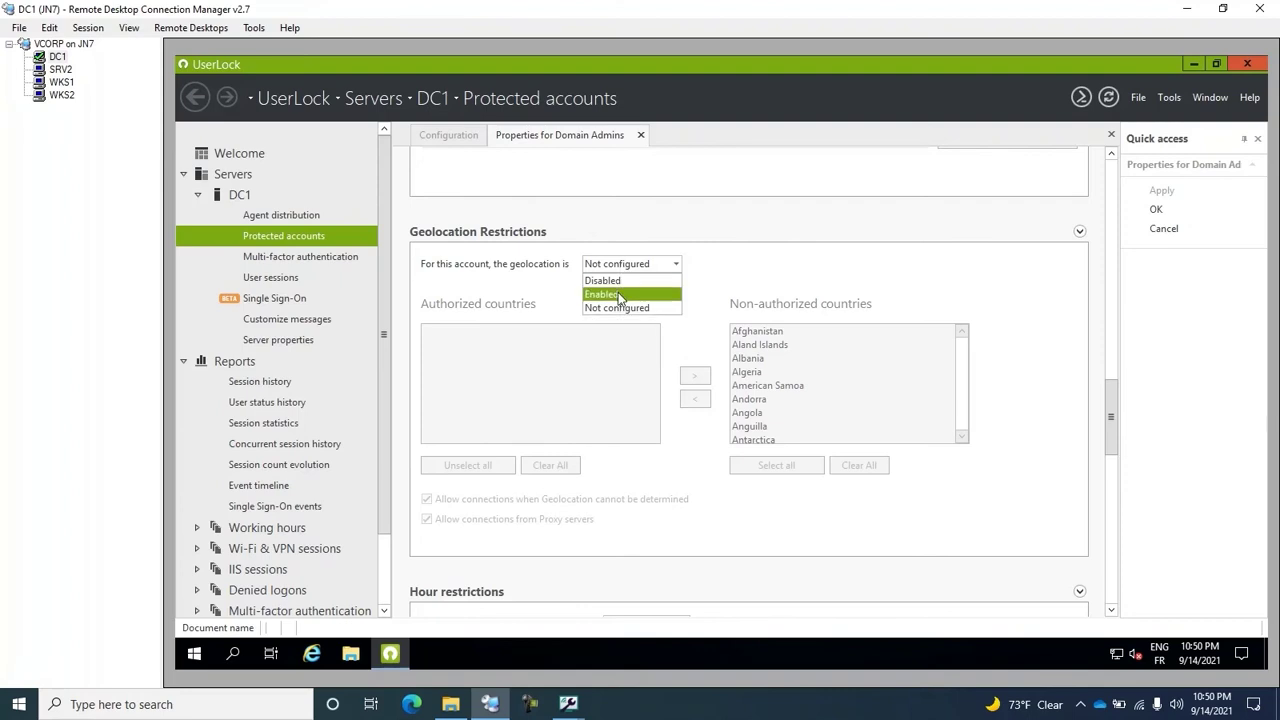
left_click(619, 295)
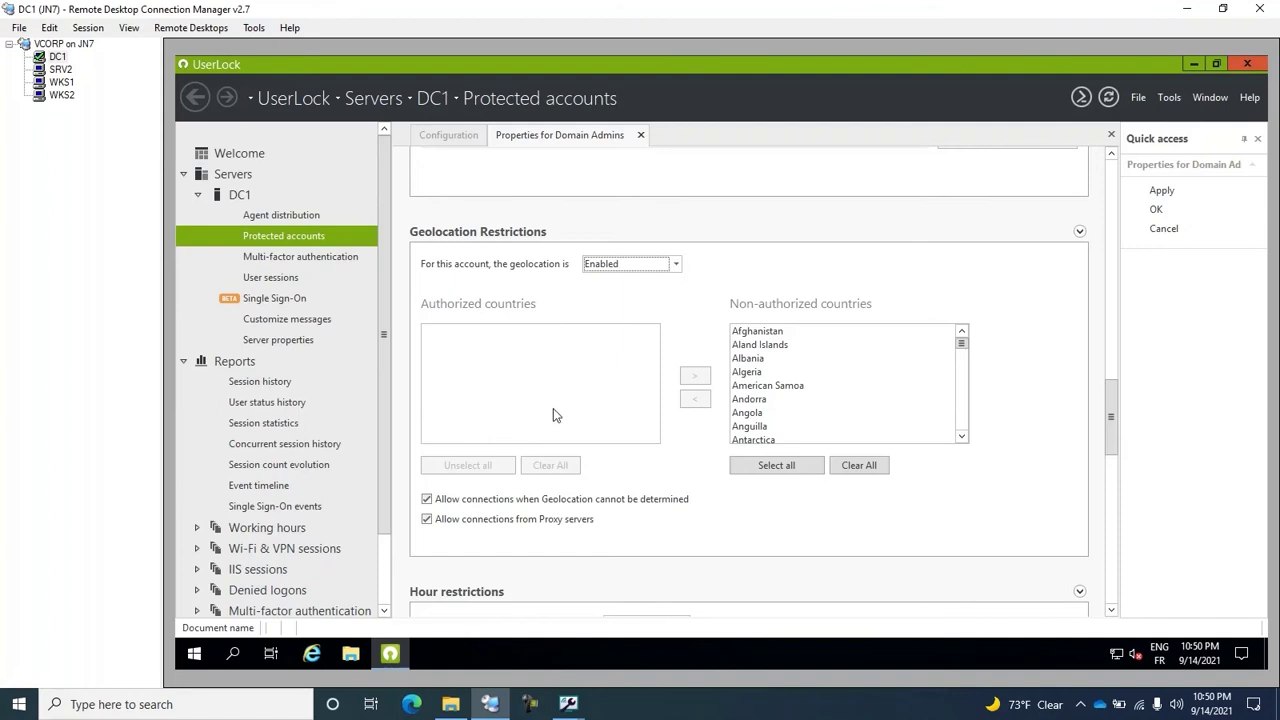
Step: Disallow undetermined-location and proxy connections, apply, and close the Domain Admins properties
scroll(553, 408, "down", 2)
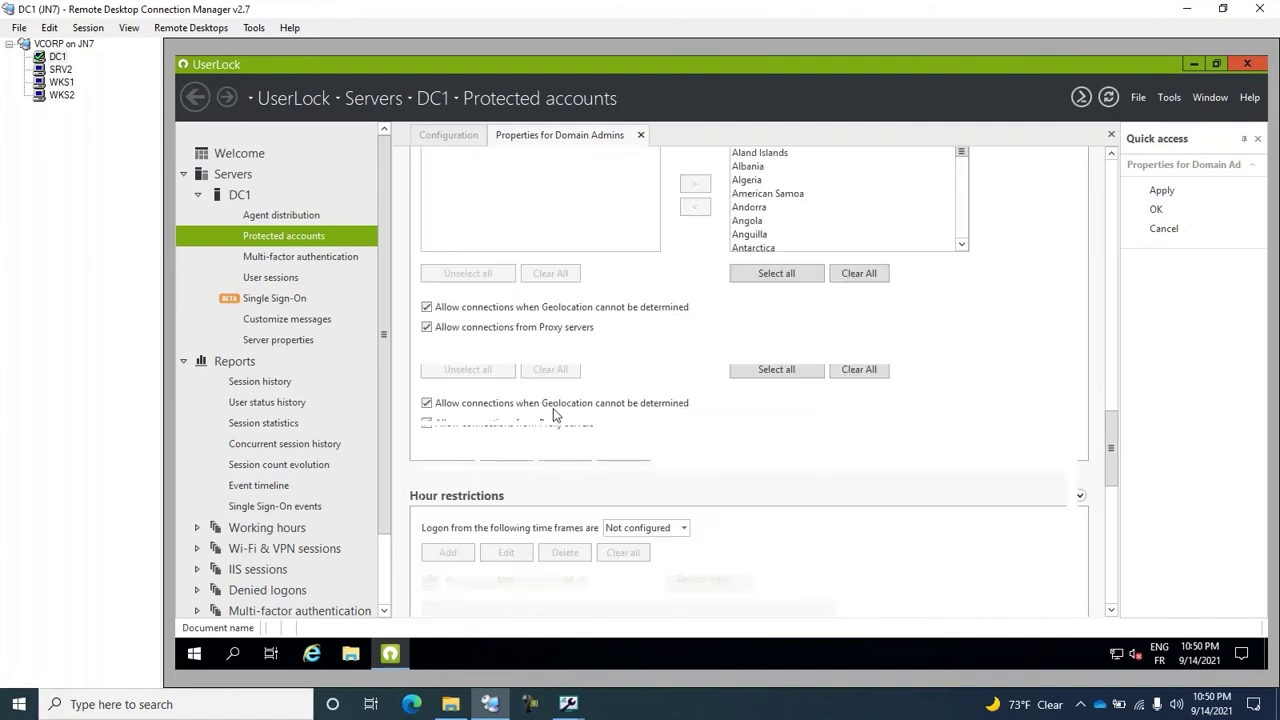
left_click(428, 308)
left_click(429, 328)
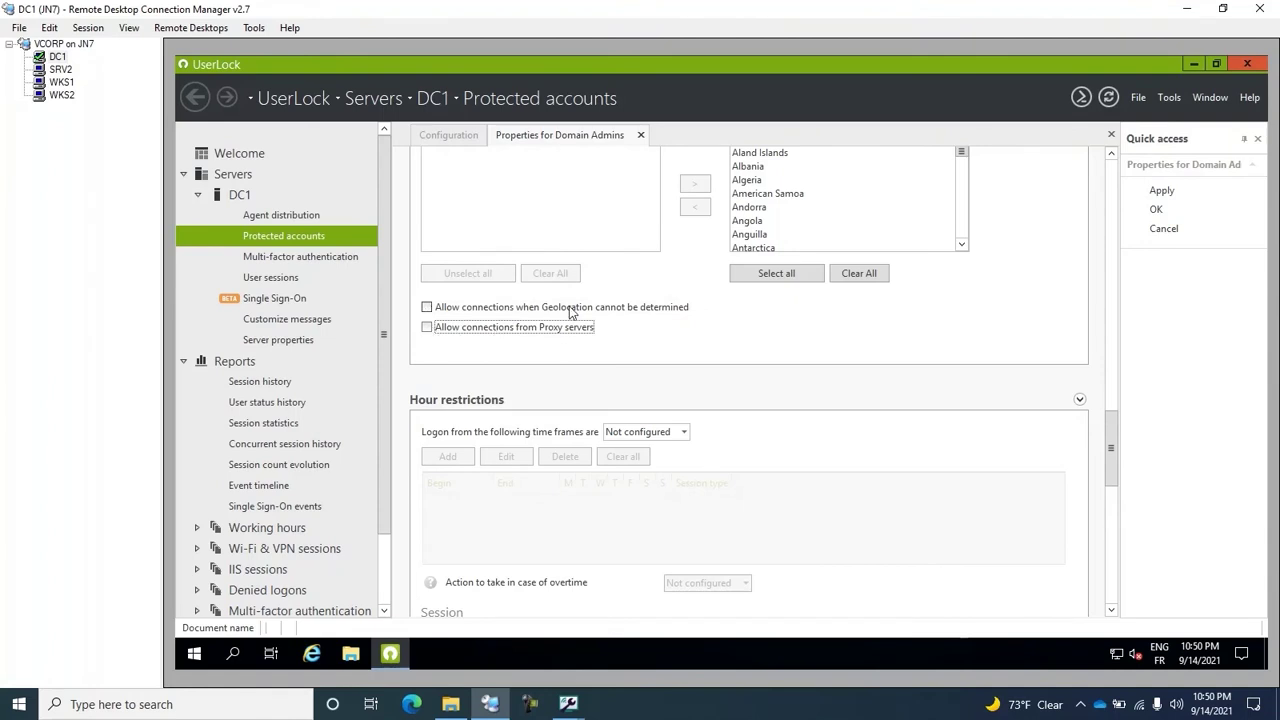
scroll(612, 305, "up", 3)
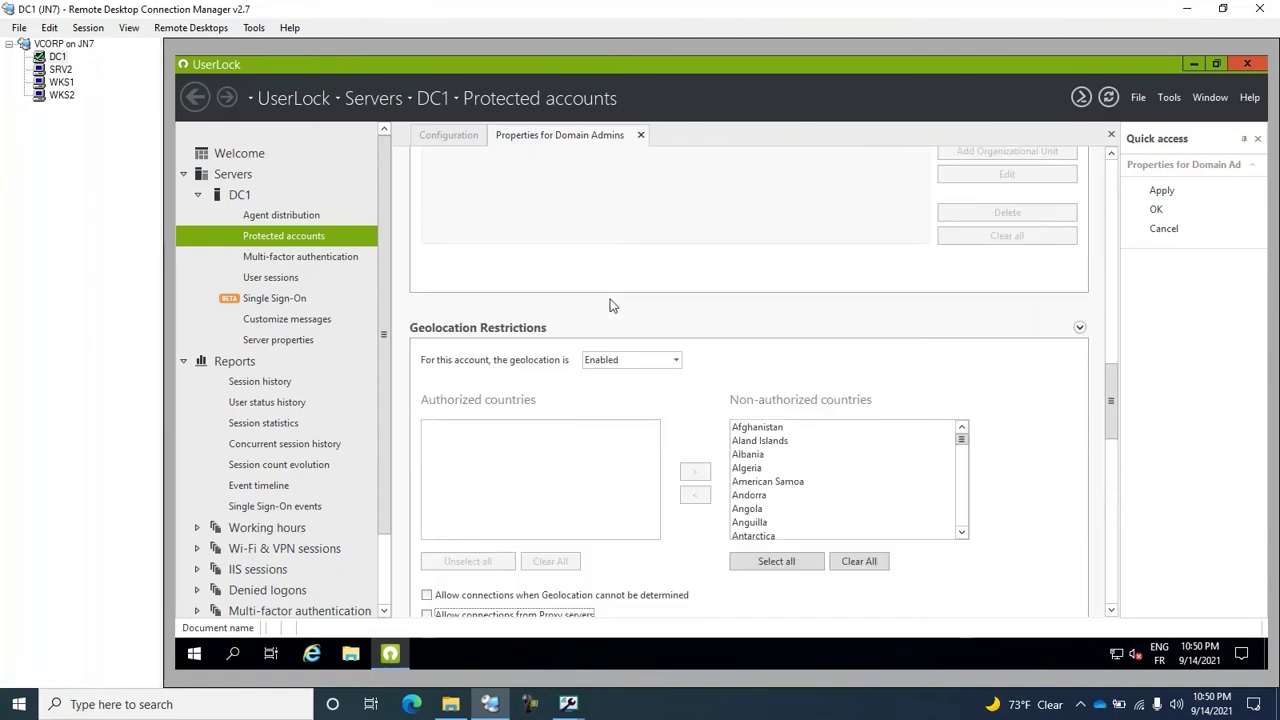
scroll(608, 290, "down", 2)
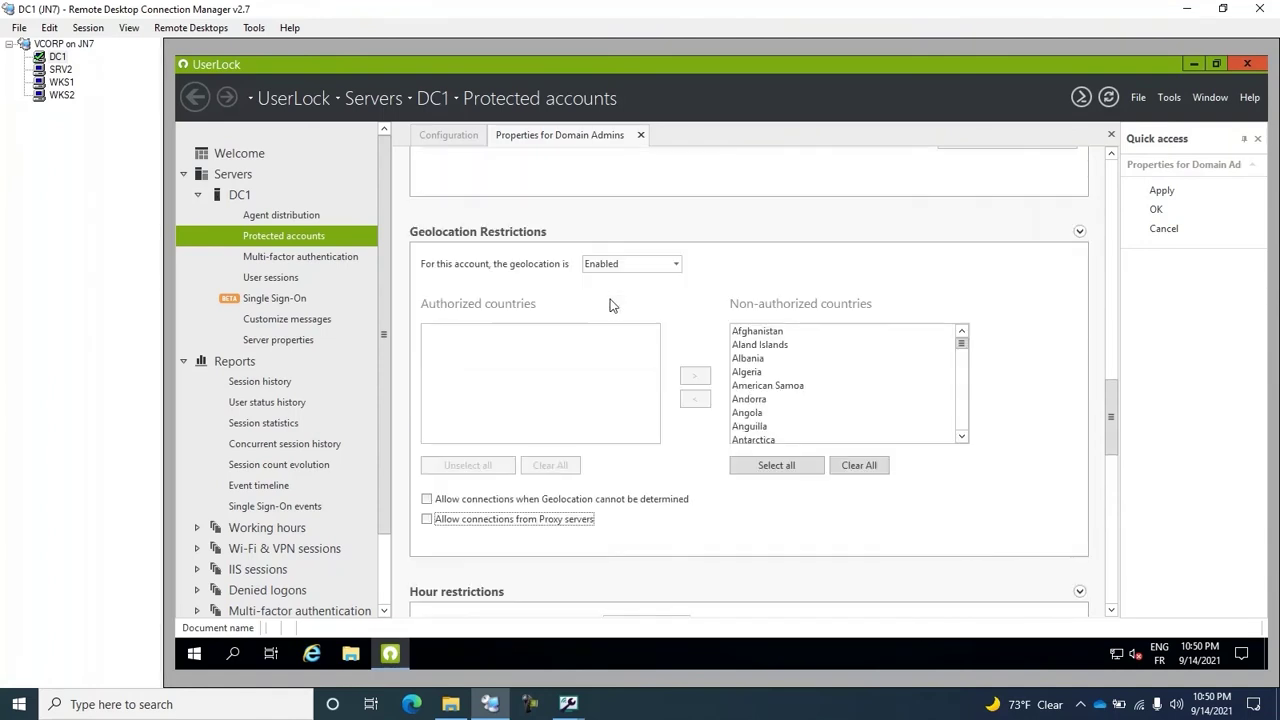
left_click(1160, 190)
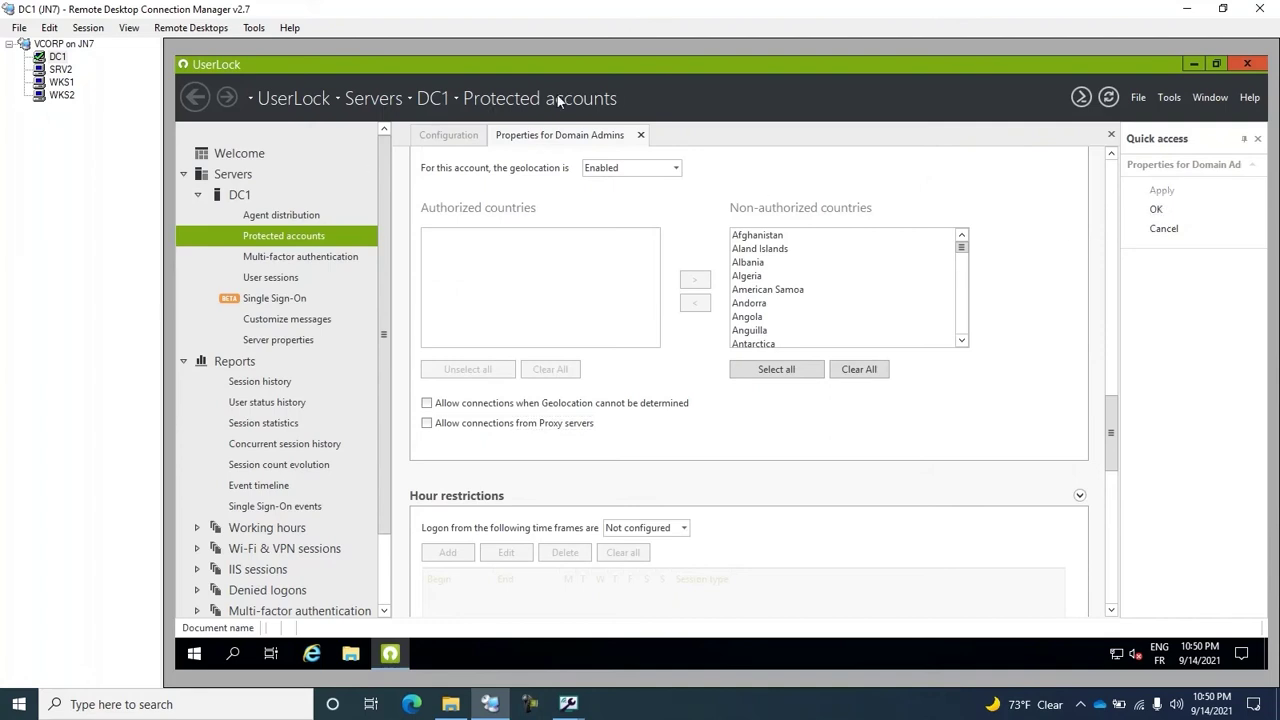
left_click(642, 136)
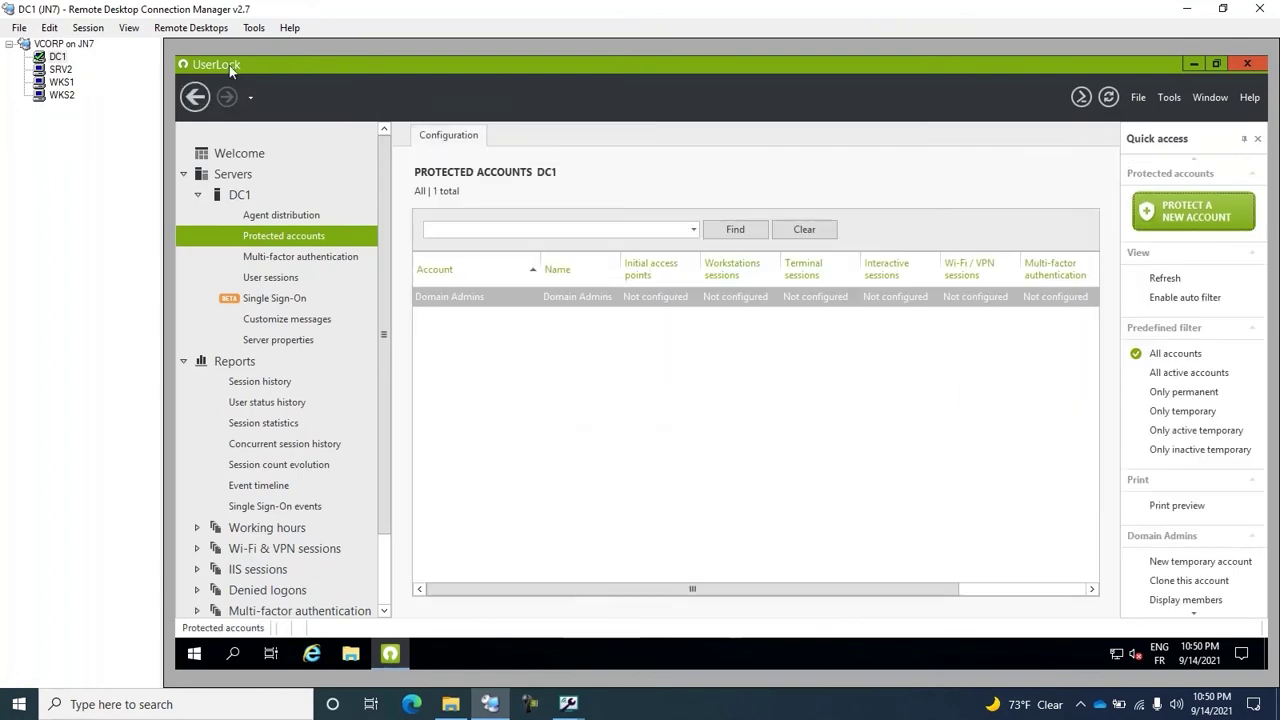
Step: On SRV2, sign in to Exchange Admin Center with the administrator password to reach the mailboxes list
left_click(61, 69)
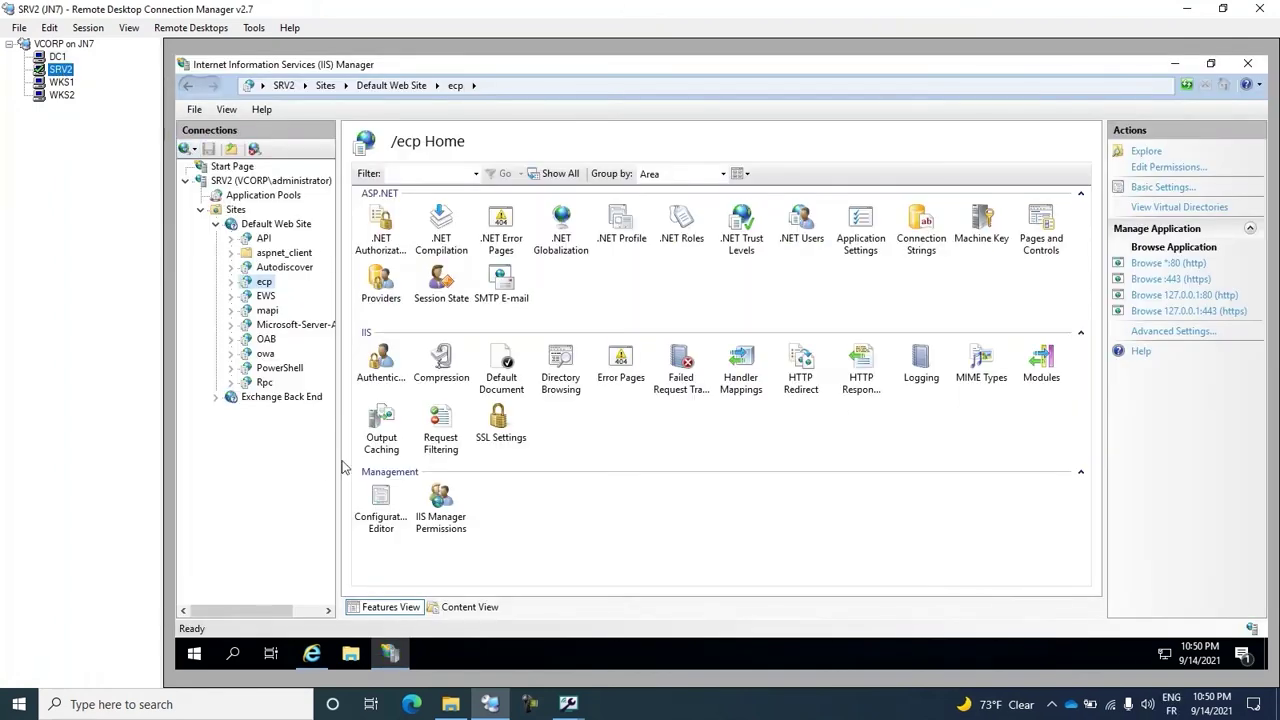
left_click(312, 653)
left_click(716, 444)
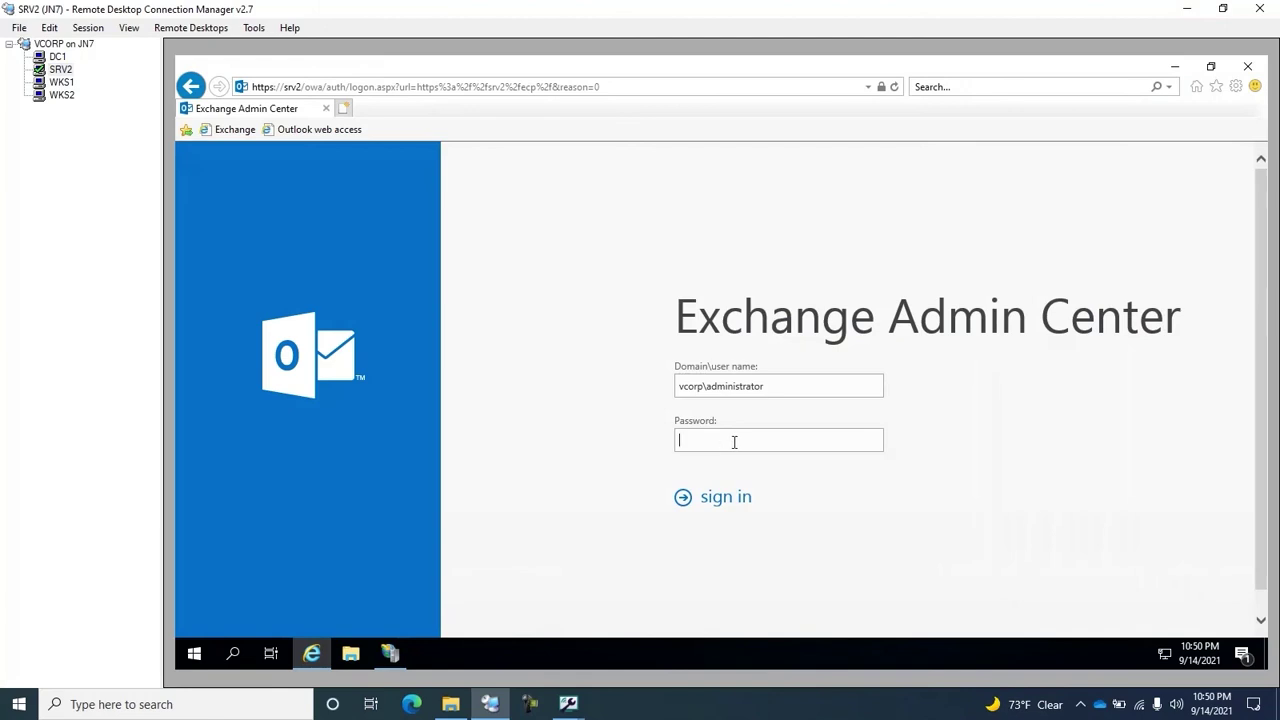
type("•••••••••")
key("Return")
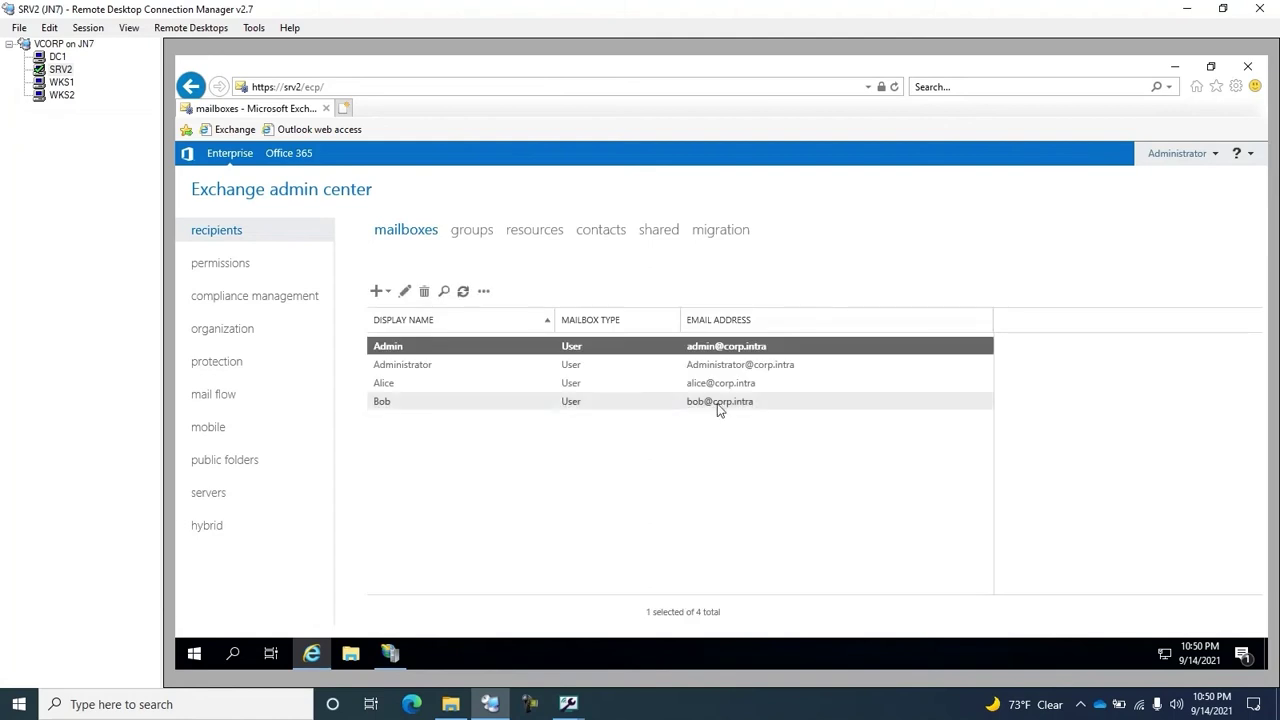
Step: On DC1, show User sessions listing the Administrator's new IIS session from SRV2
left_click(55, 57)
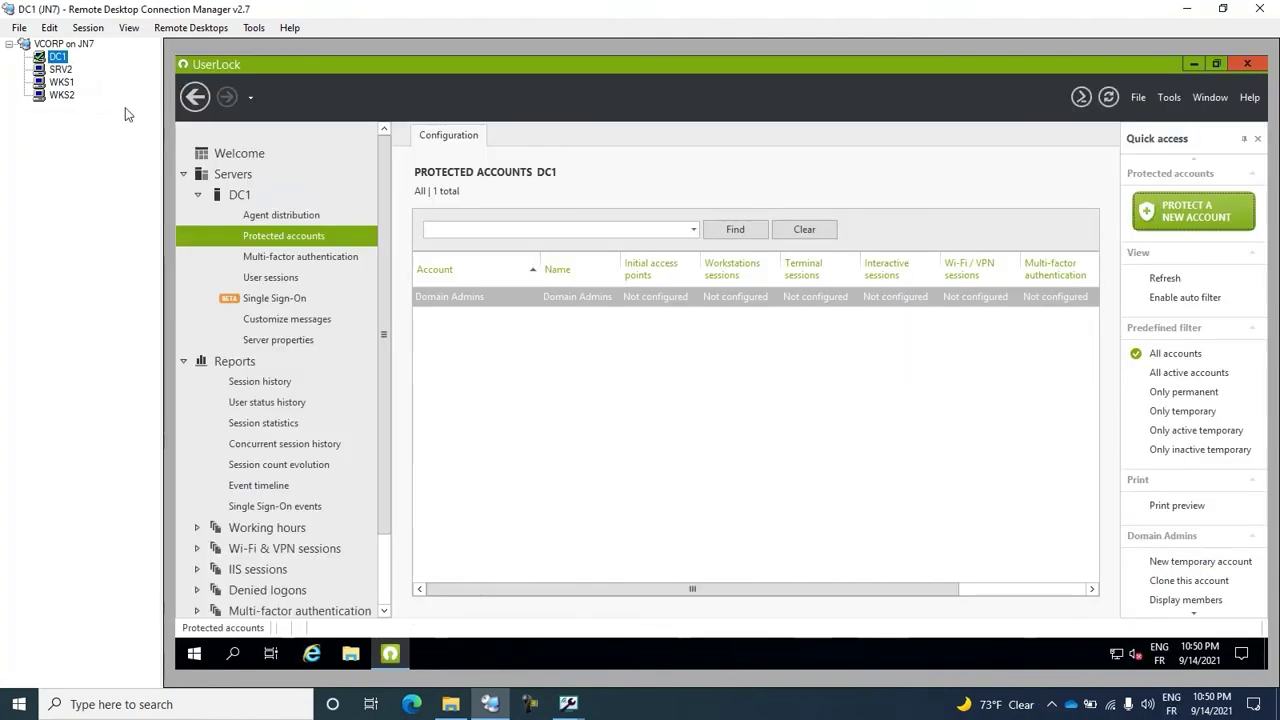
left_click(285, 276)
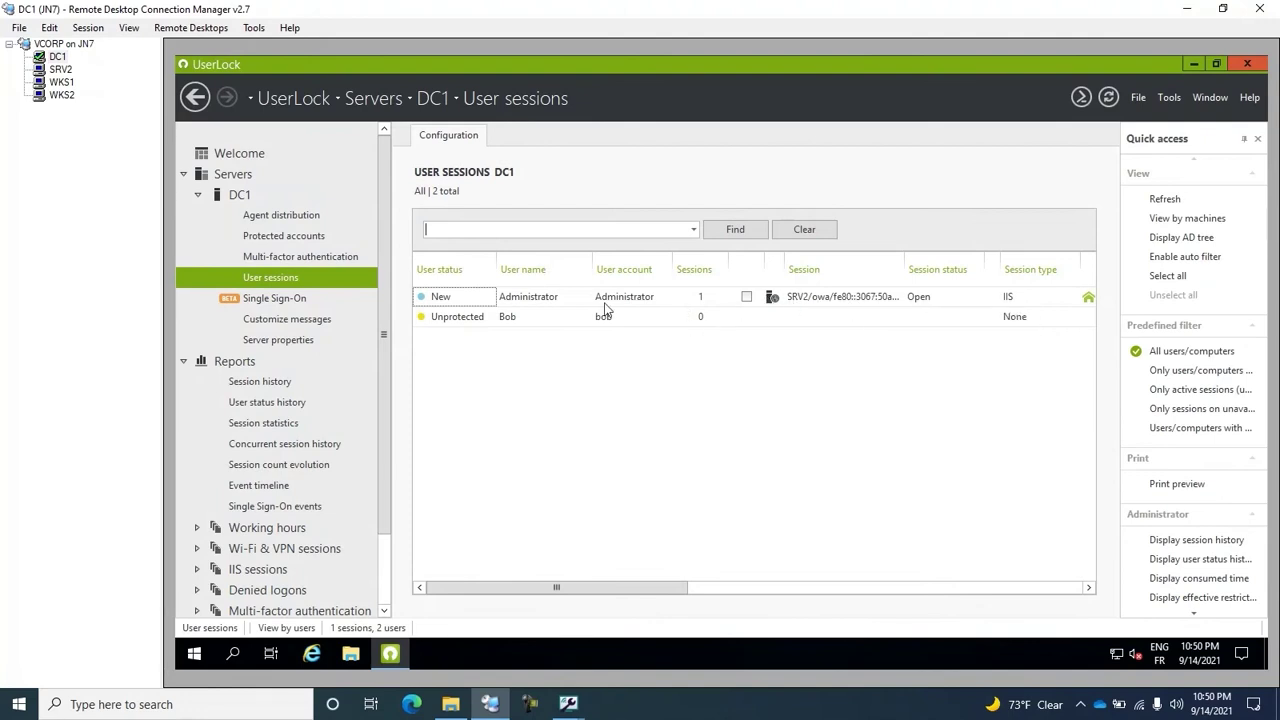
Step: On WKS2, sign in to Outlook Web Access with the unprotected user's password, then return to DC1
left_click(62, 96)
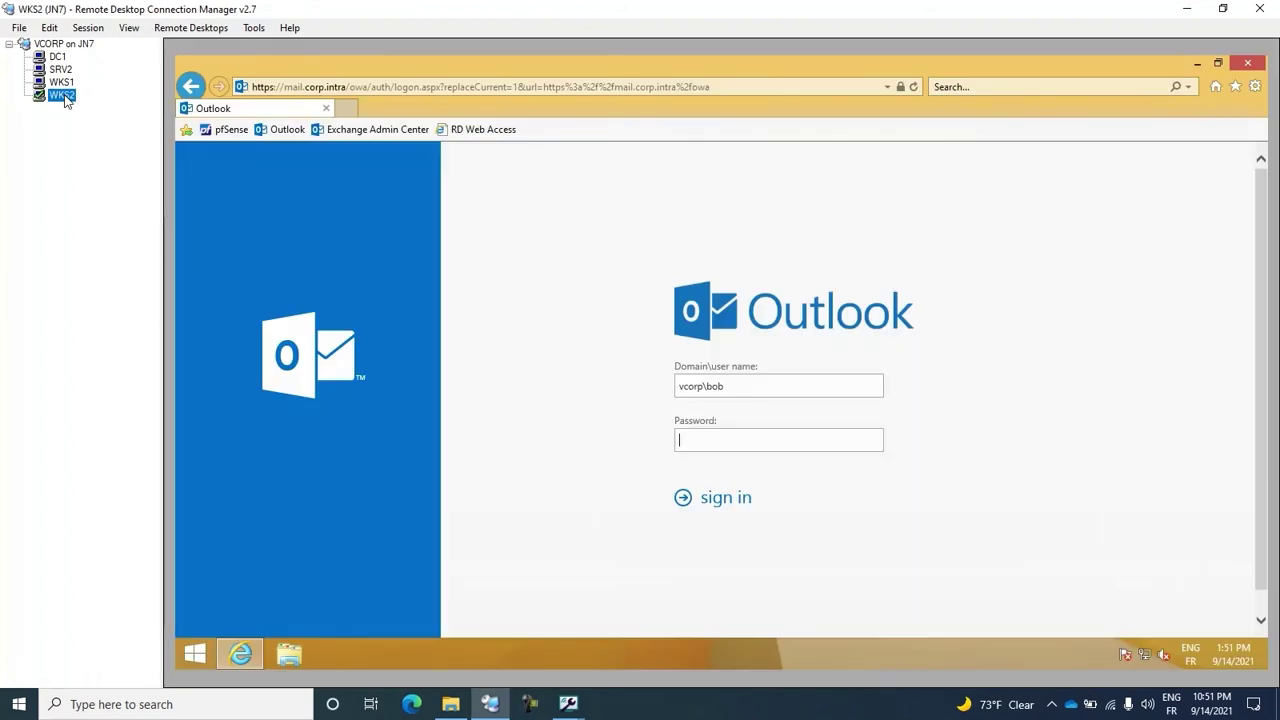
left_click(729, 443)
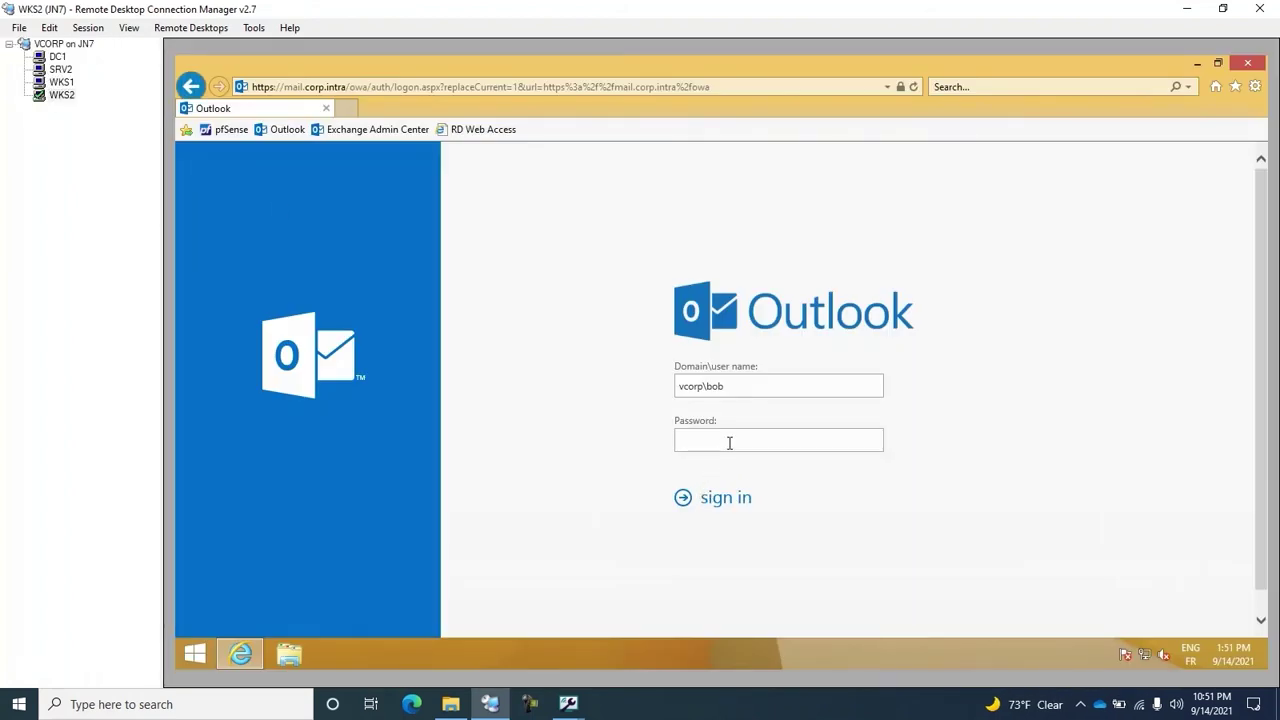
type("P")
left_click(737, 502)
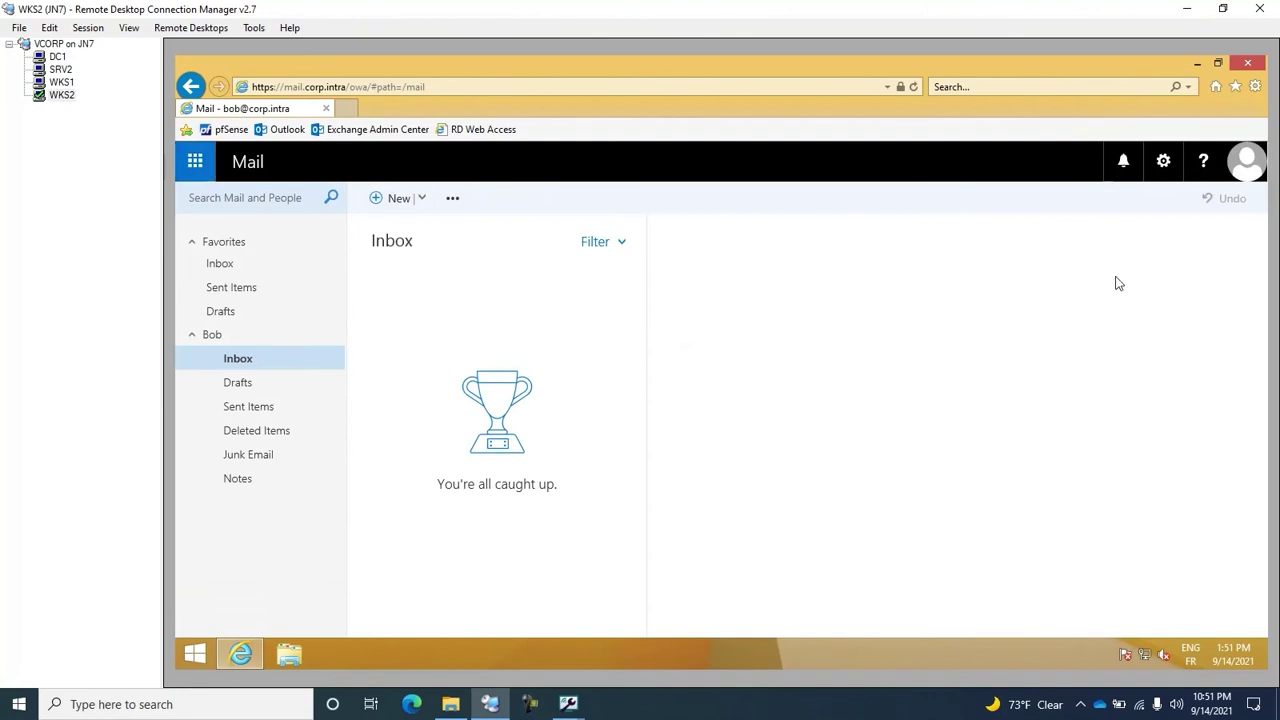
left_click(57, 57)
Step: Refresh the sessions list to show the 10.1.2.65 OWA session, and confirm IpConsideredOutside contains 10.1.0.0/16 without saving
right_click(510, 375)
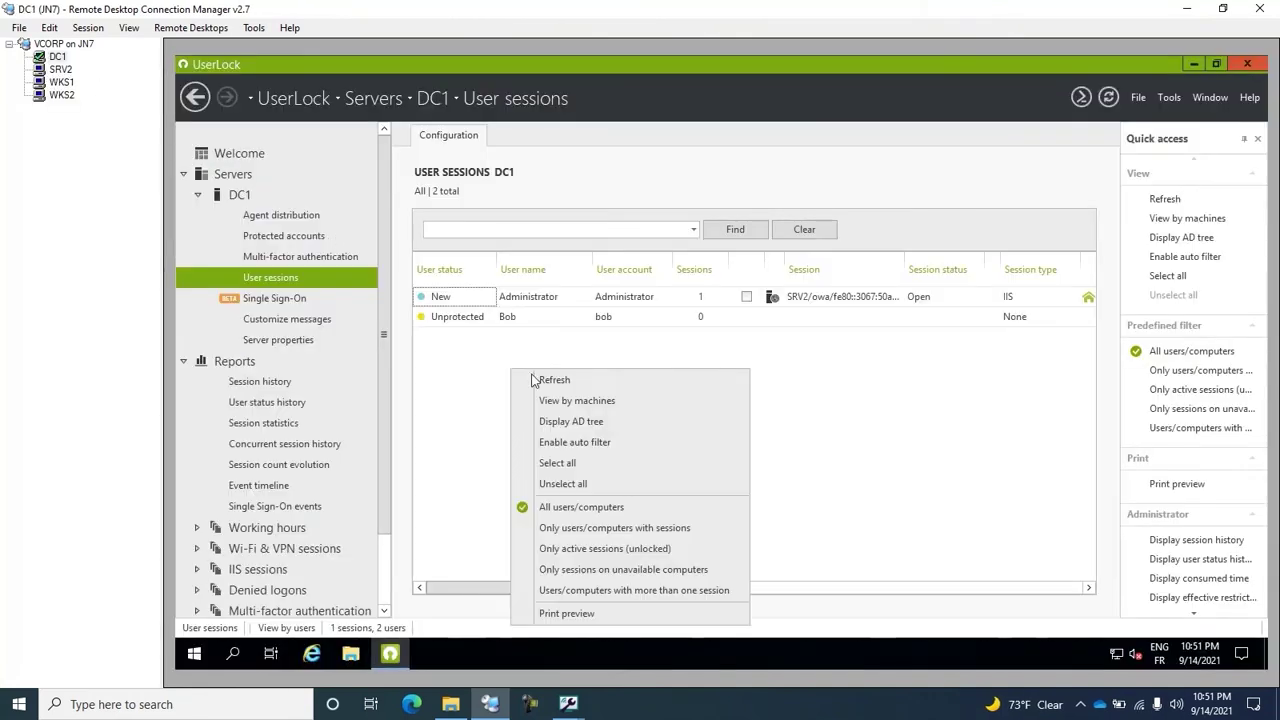
left_click(532, 381)
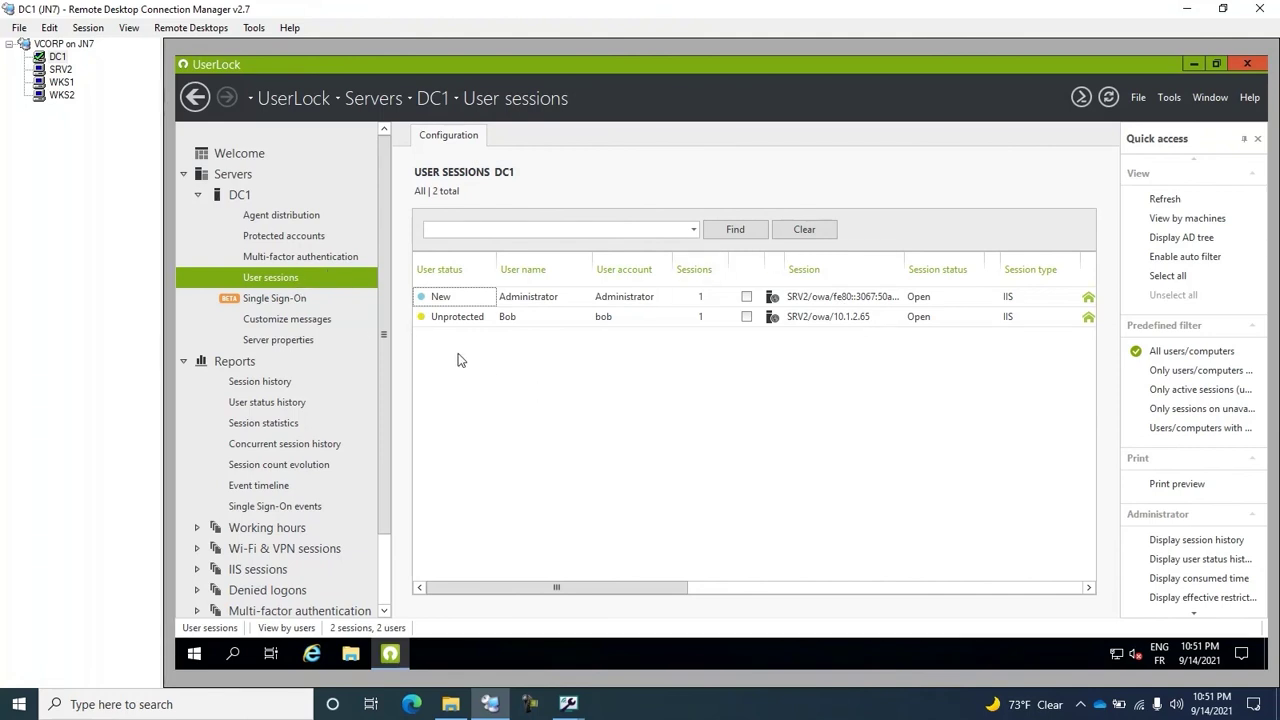
key("ctrl+shift+a")
scroll(466, 345, "down", 3)
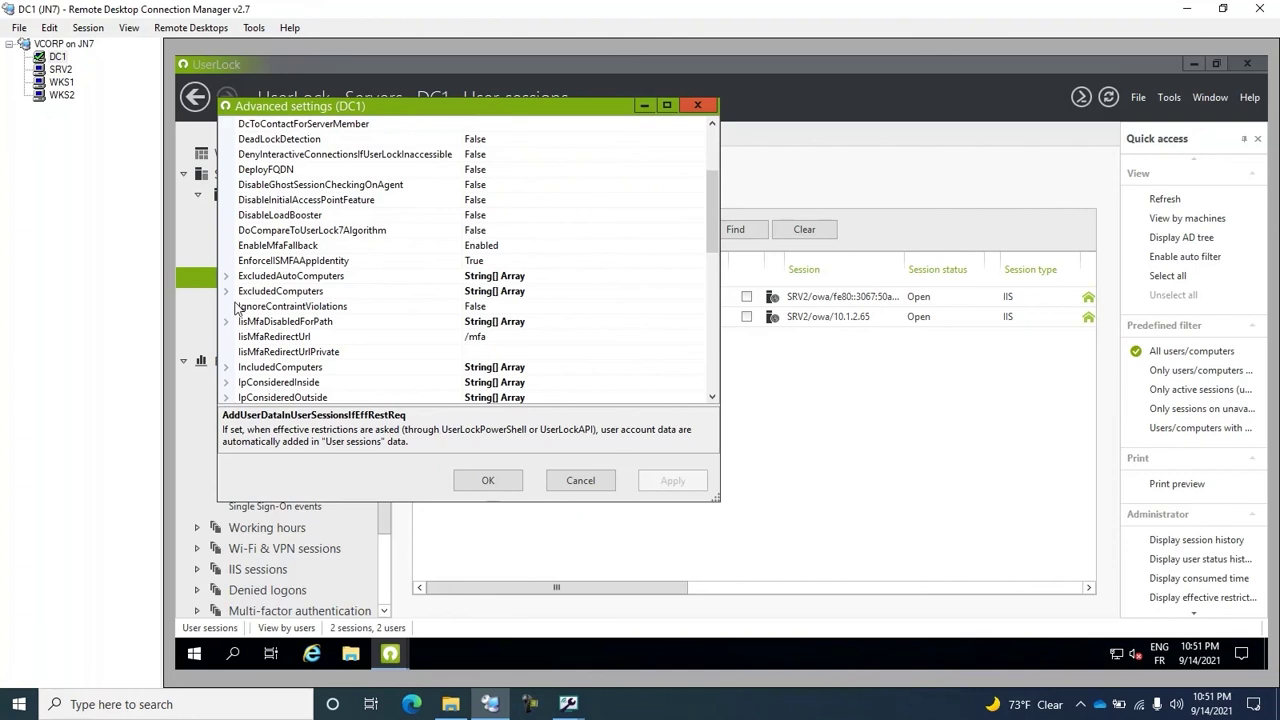
scroll(238, 312, "down", 1)
left_click(228, 352)
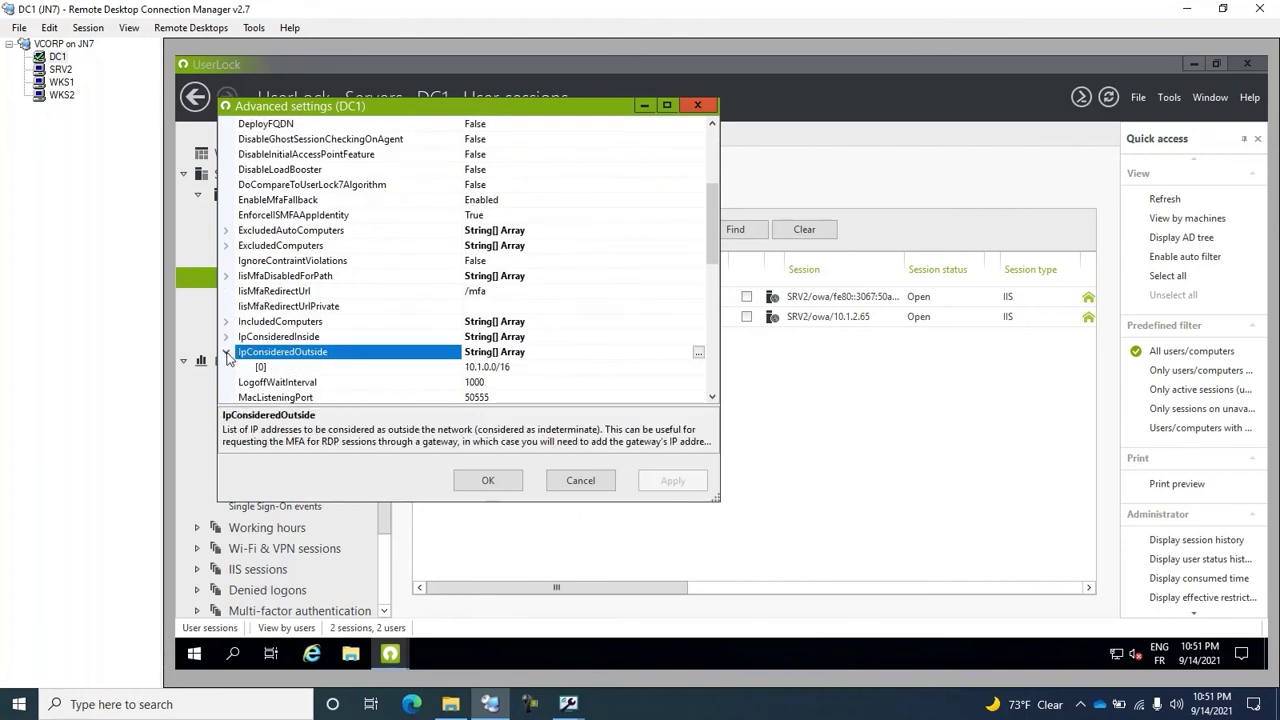
left_click(476, 368)
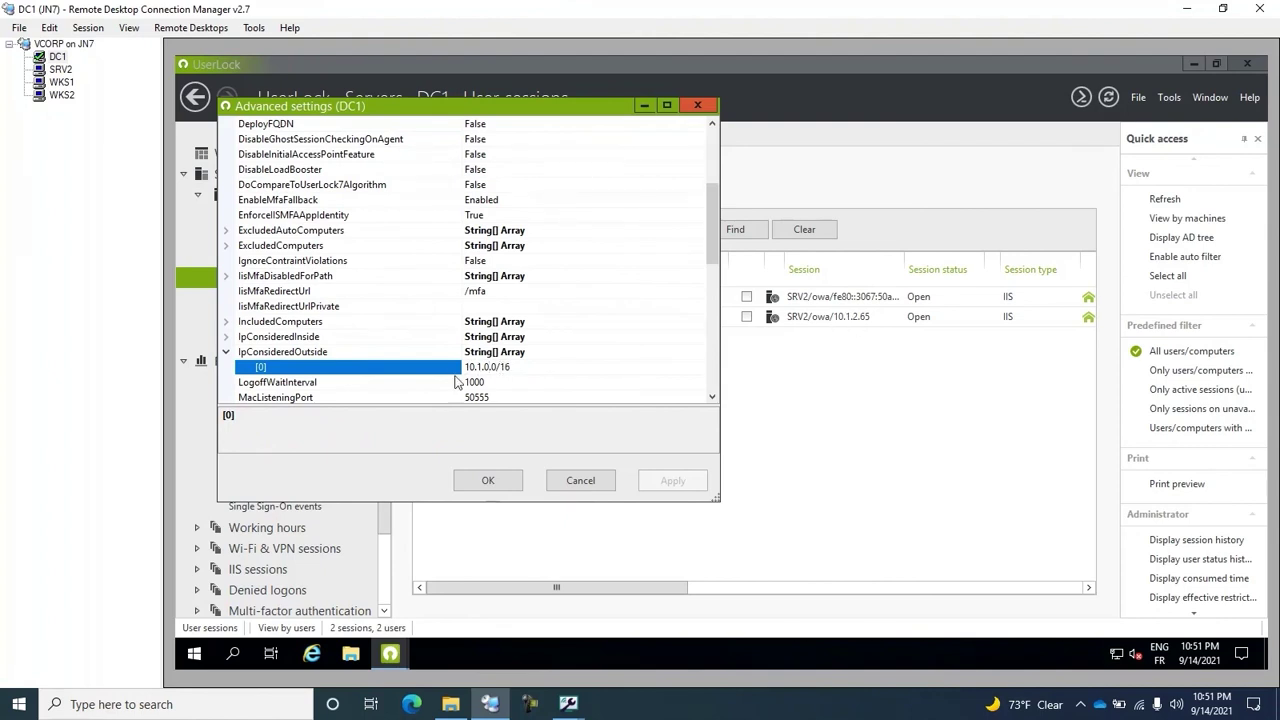
left_click(476, 367)
key("End")
left_click(576, 483)
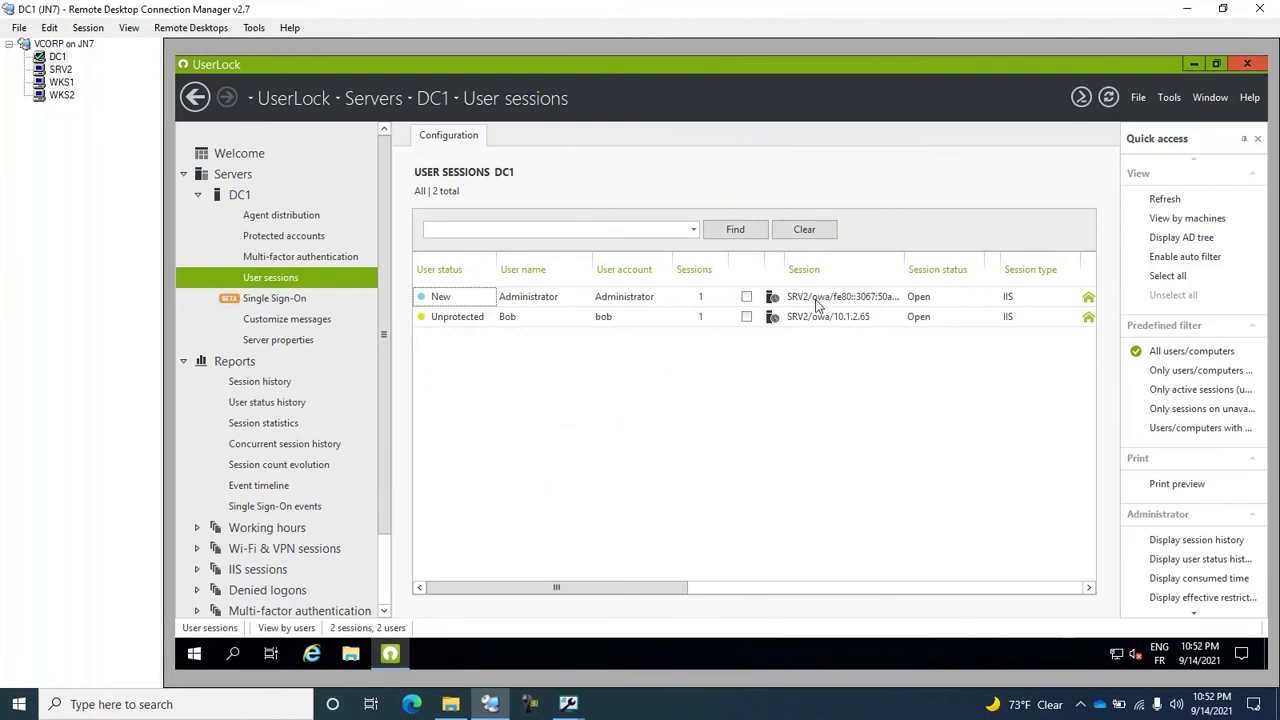
Step: On WKS2, sign the user out of Outlook Web Access
left_click(50, 98)
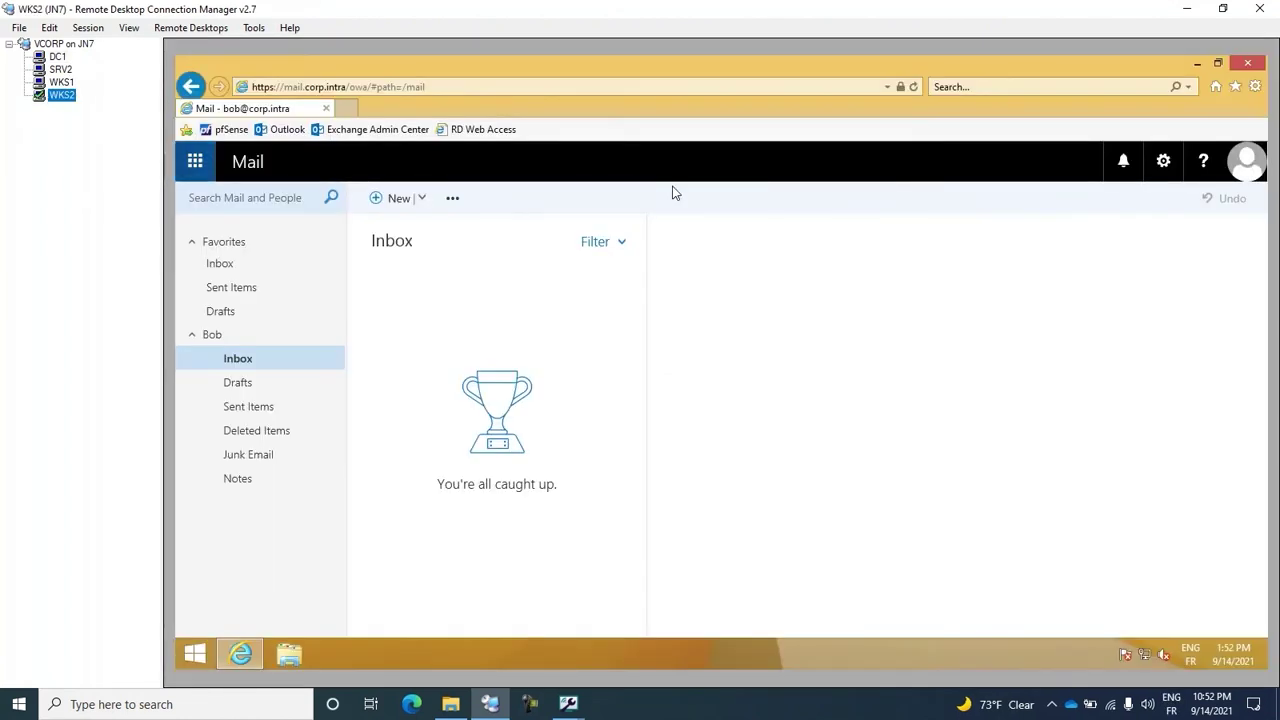
left_click(1248, 181)
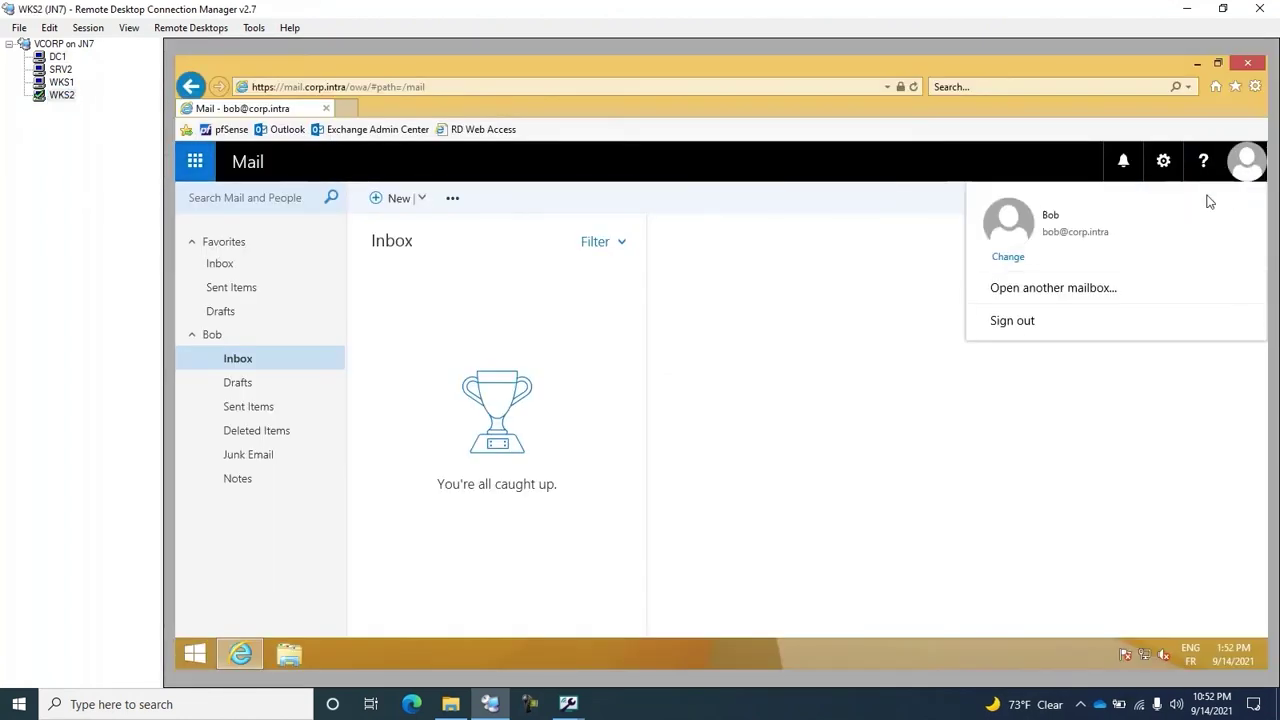
left_click(1040, 318)
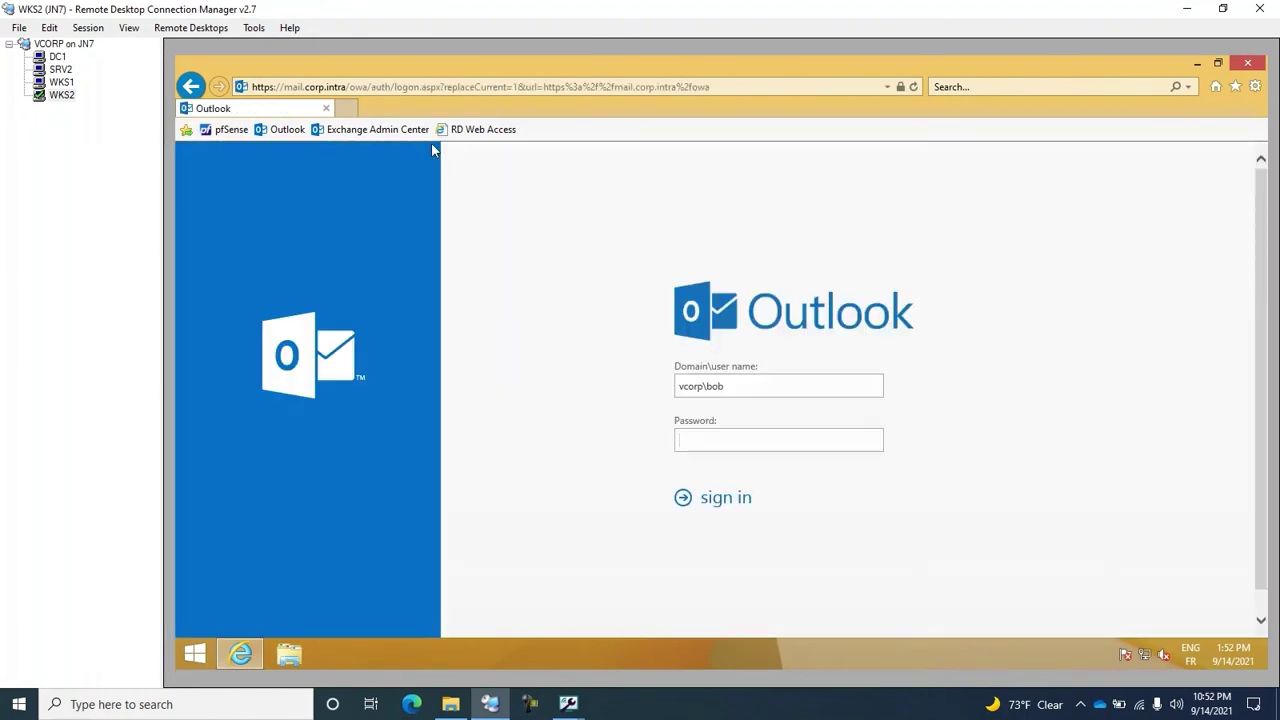
Step: Attempt an Exchange Admin Center logon as 'administrator', which is refused by the Network security restriction
left_click(380, 130)
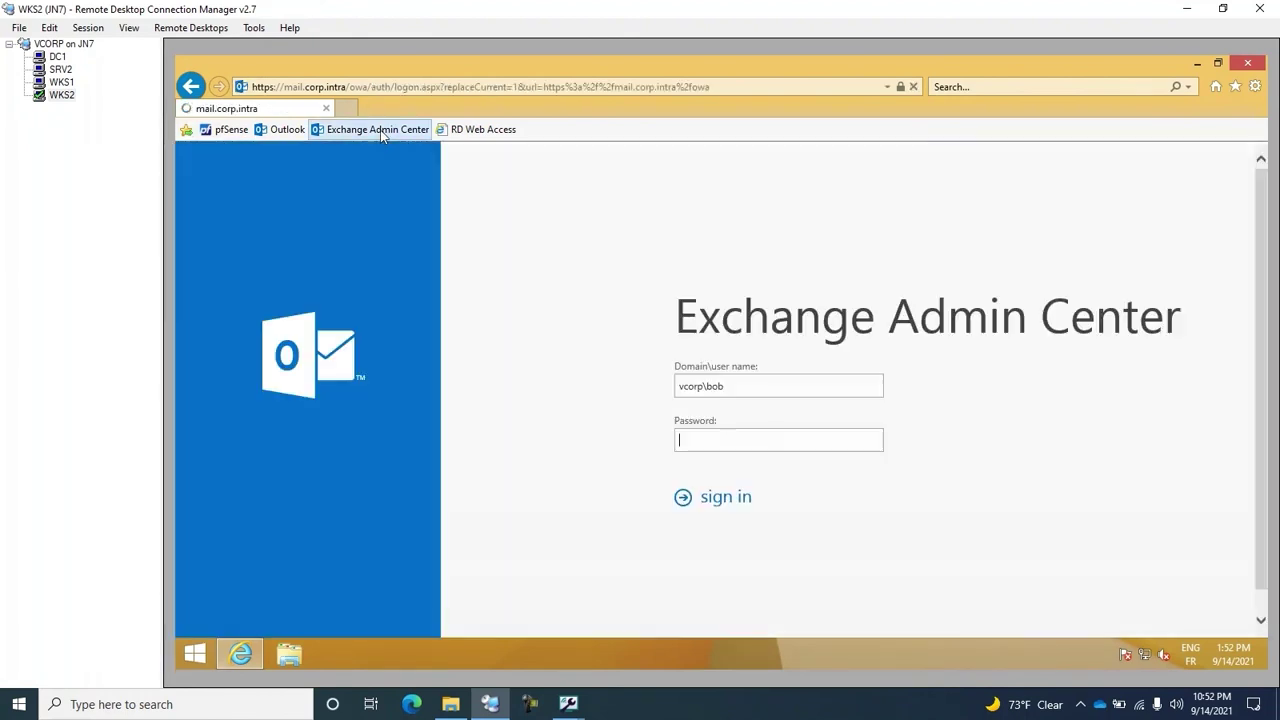
left_click(757, 388)
key("BackSpace")
key("BackSpace")
key("BackSpace")
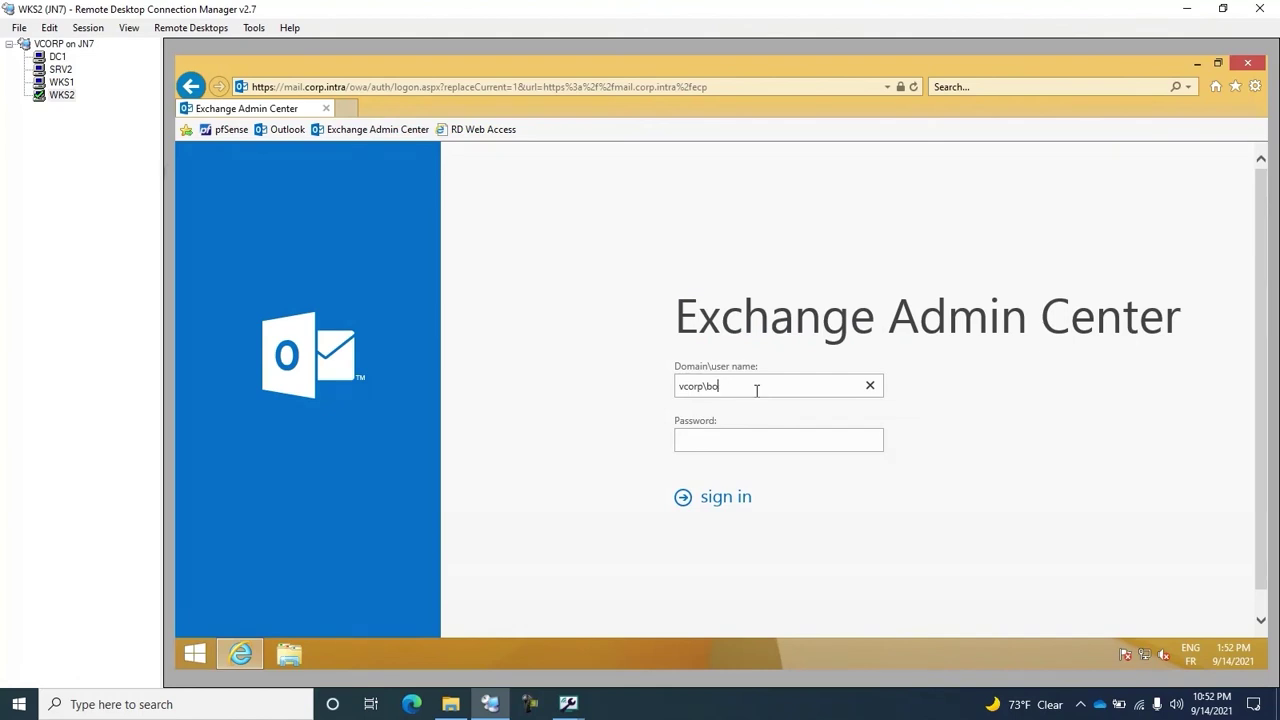
type("administrator")
left_click(743, 440)
type("•••••••••")
key("Return")
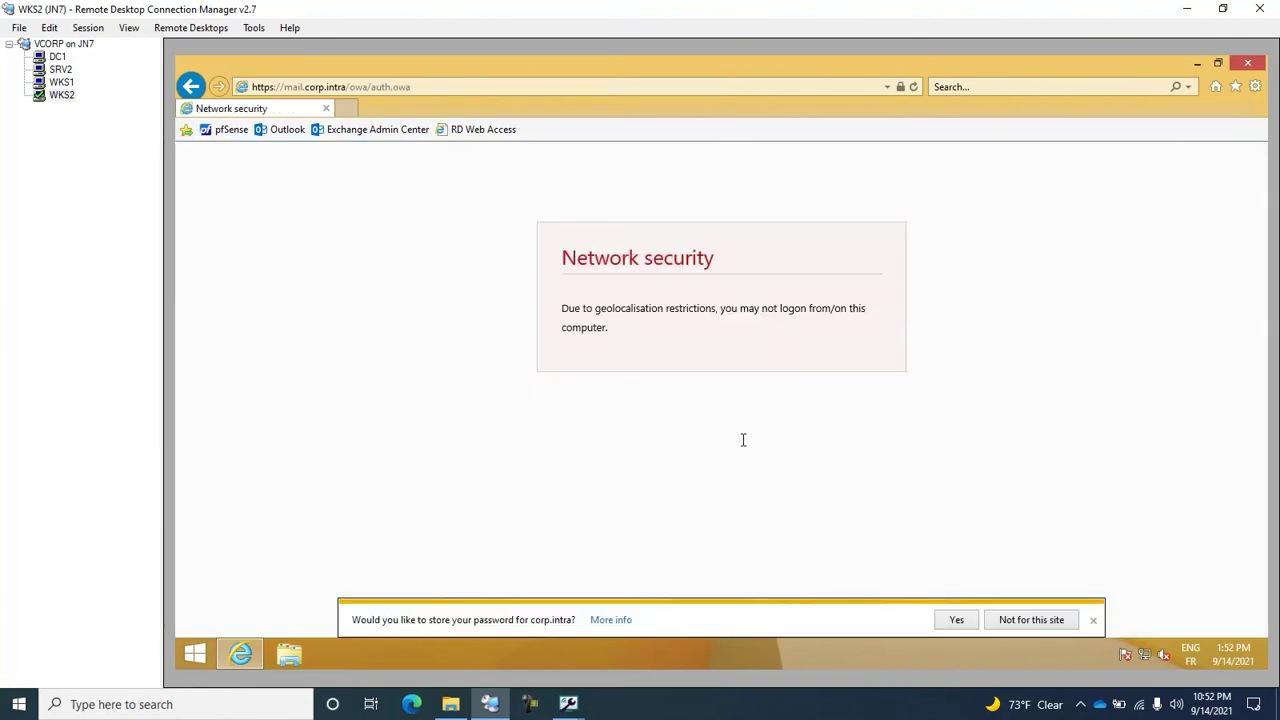